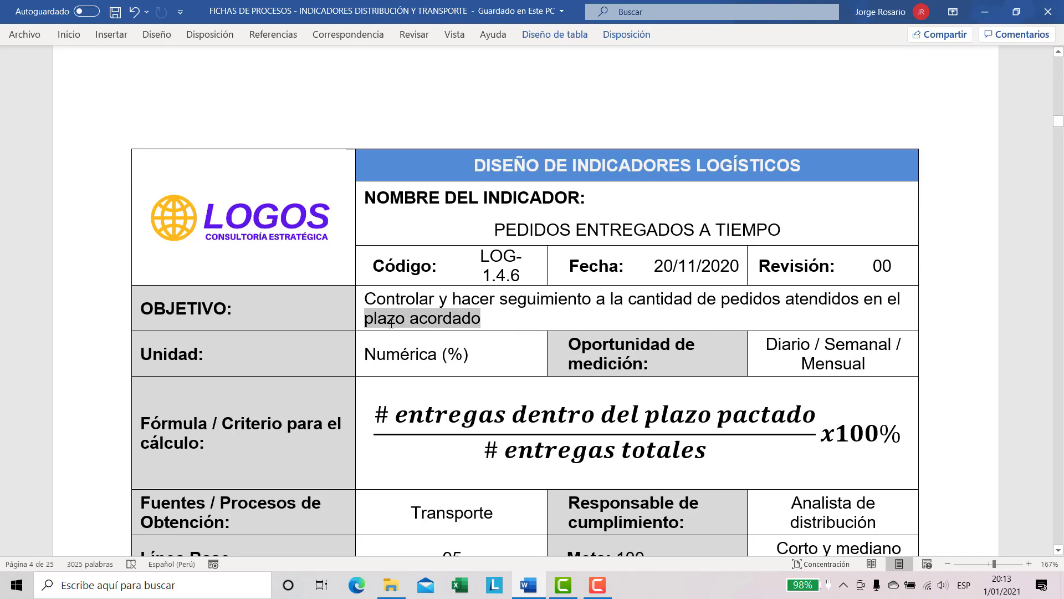
Step: Examine the PEDIDOS ENTREGADOS A TIEMPO indicator sheet from its name through the formula to the compliance limits, highlighting "ENTREGADOS A TIEMPO"
left_click_drag(577, 231, 781, 231)
scroll(622, 348, "down", 1)
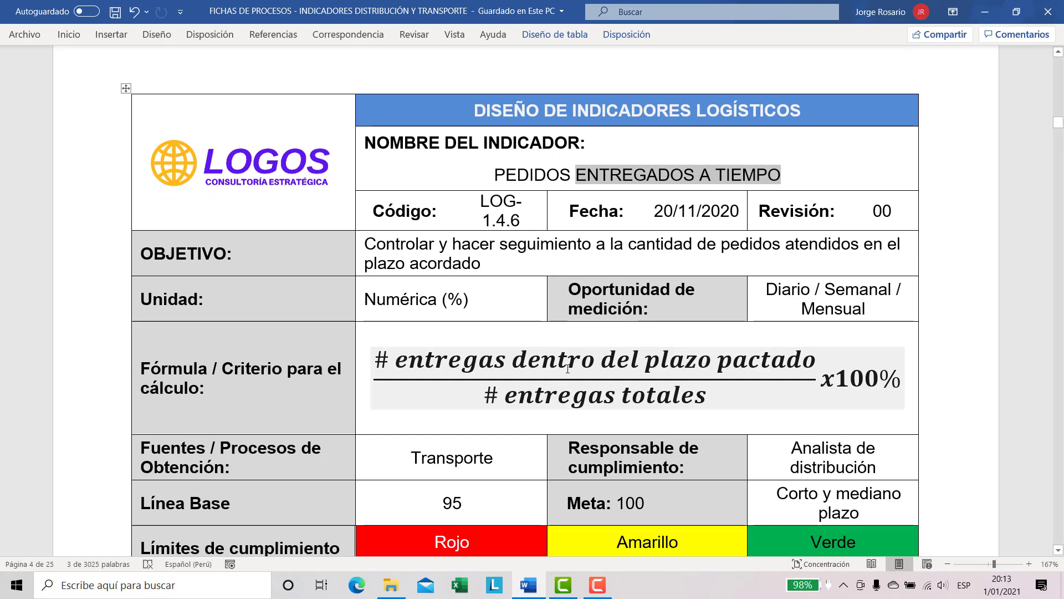
scroll(637, 362, "down", 2)
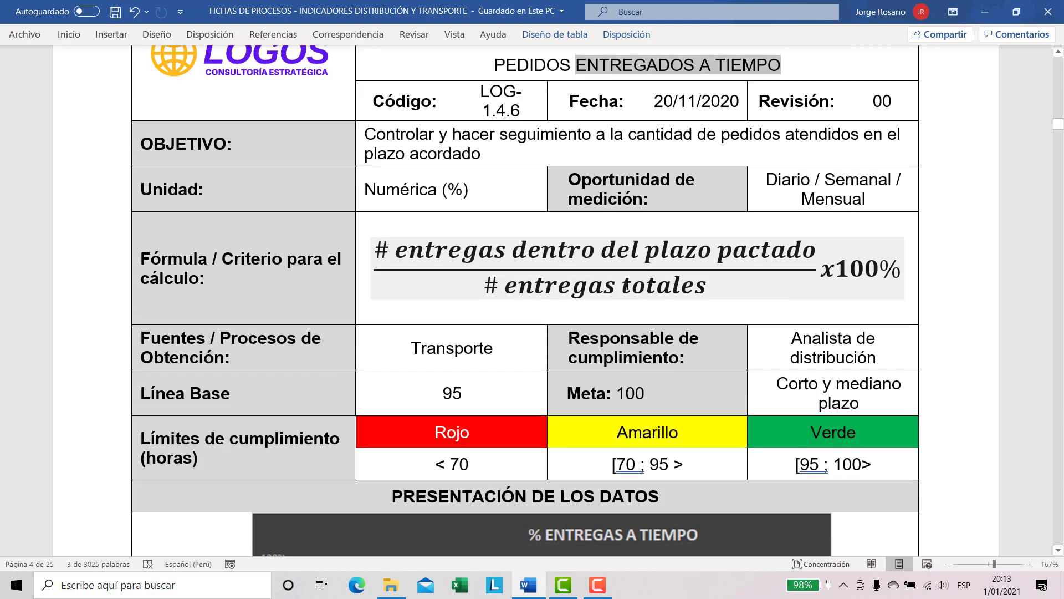
scroll(627, 287, "down", 1)
scroll(342, 389, "down", 1)
left_click_drag(426, 328, 771, 339)
left_click(650, 355)
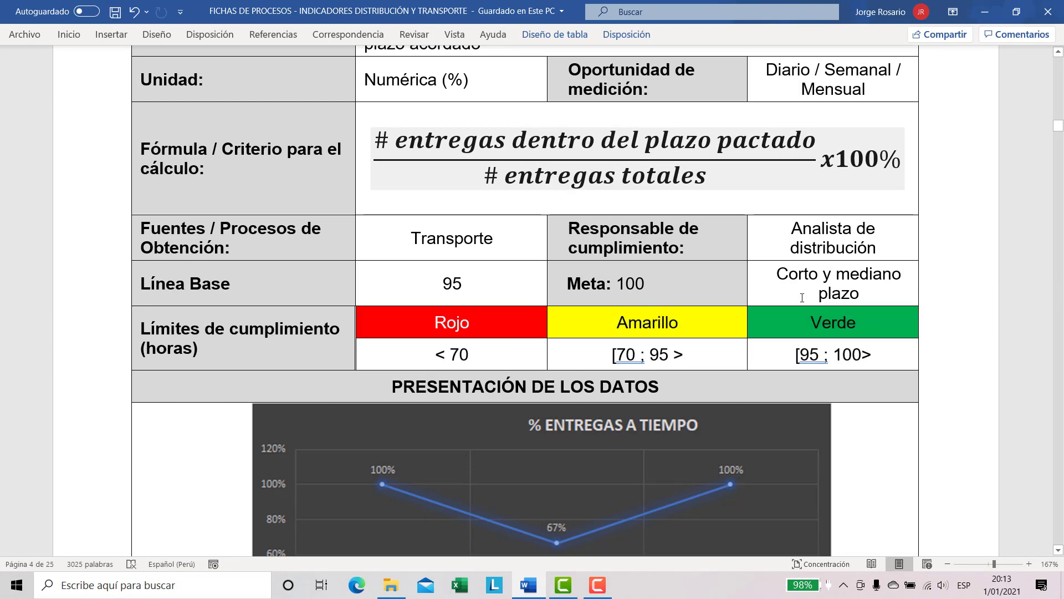
Step: Examine the LOG-1.4.7 sheet for on-time deliveries by client or category, including its objective, formula and compliance limits
scroll(805, 338, "down", 15)
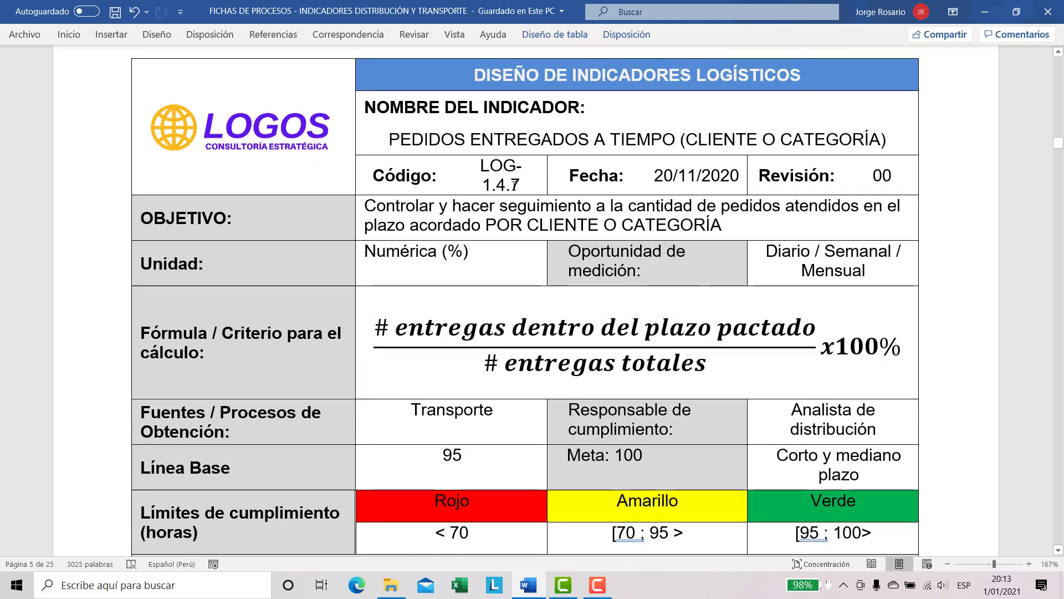
scroll(657, 265, "up", 2)
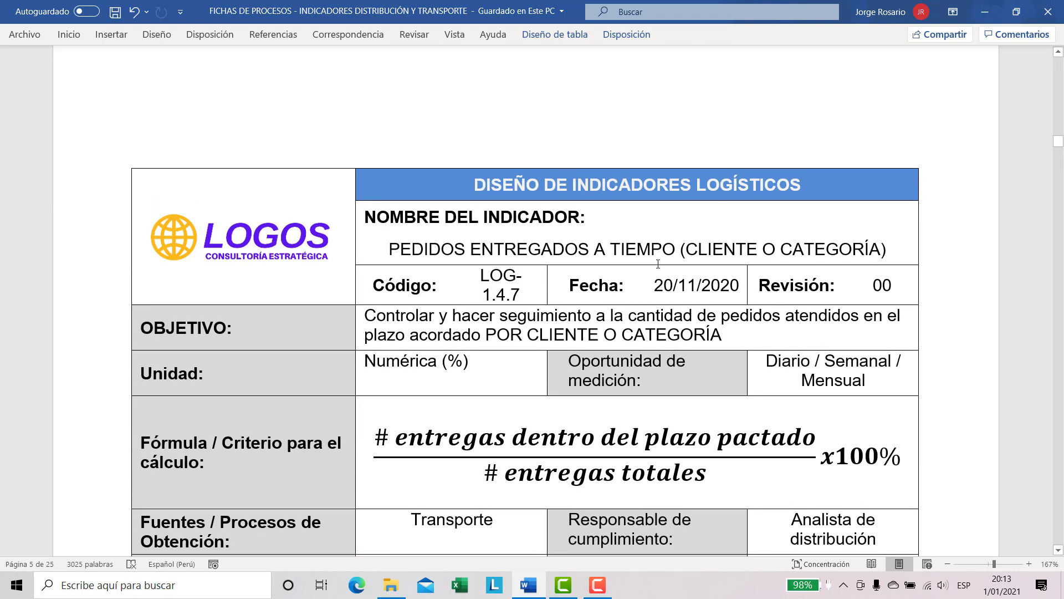
scroll(657, 327, "down", 16)
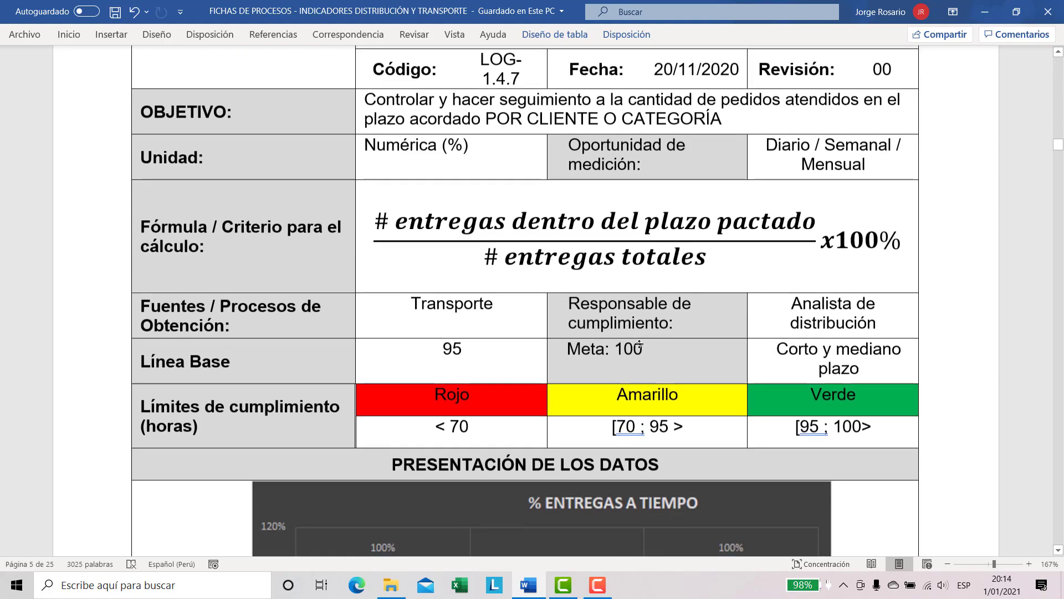
scroll(639, 342, "down", 3)
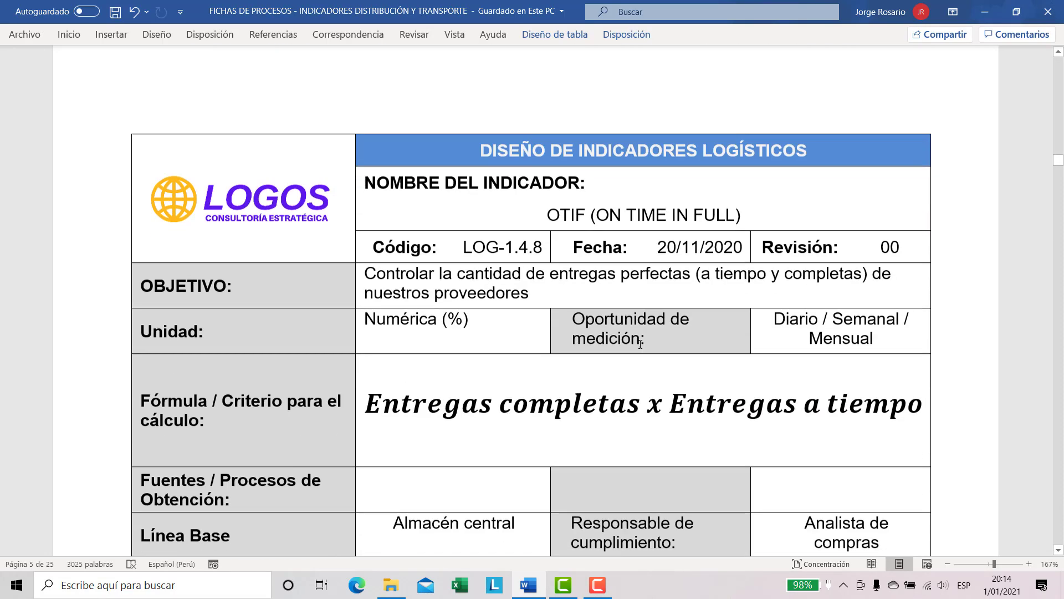
Step: Compare the on-time delivery sheets LOG-1.4.6 and LOG-1.4.7 with the complete-deliveries sheet LOG-1.4.1
scroll(640, 341, "up", 4)
scroll(639, 342, "down", 18)
scroll(640, 343, "up", 11)
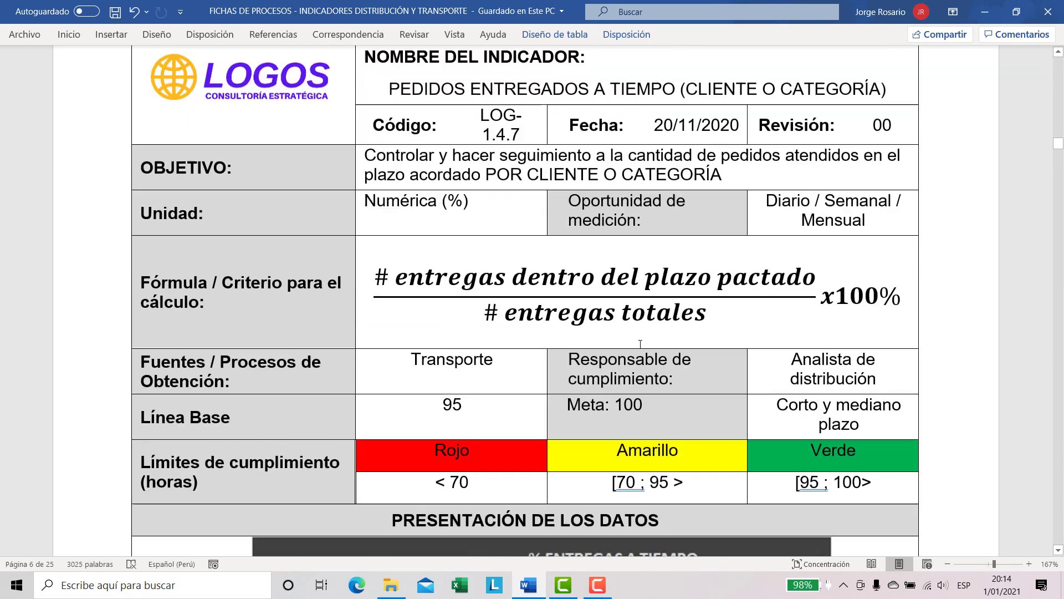
scroll(640, 344, "down", 13)
scroll(640, 344, "up", 9)
scroll(640, 344, "up", 8)
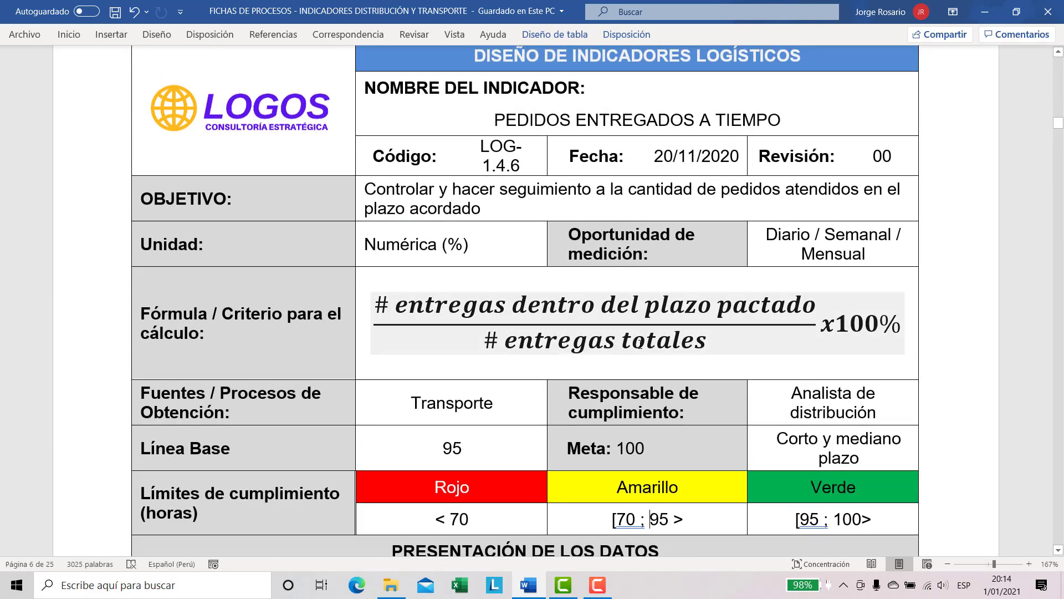
scroll(641, 345, "down", 20)
scroll(640, 344, "up", 8)
scroll(640, 344, "up", 18)
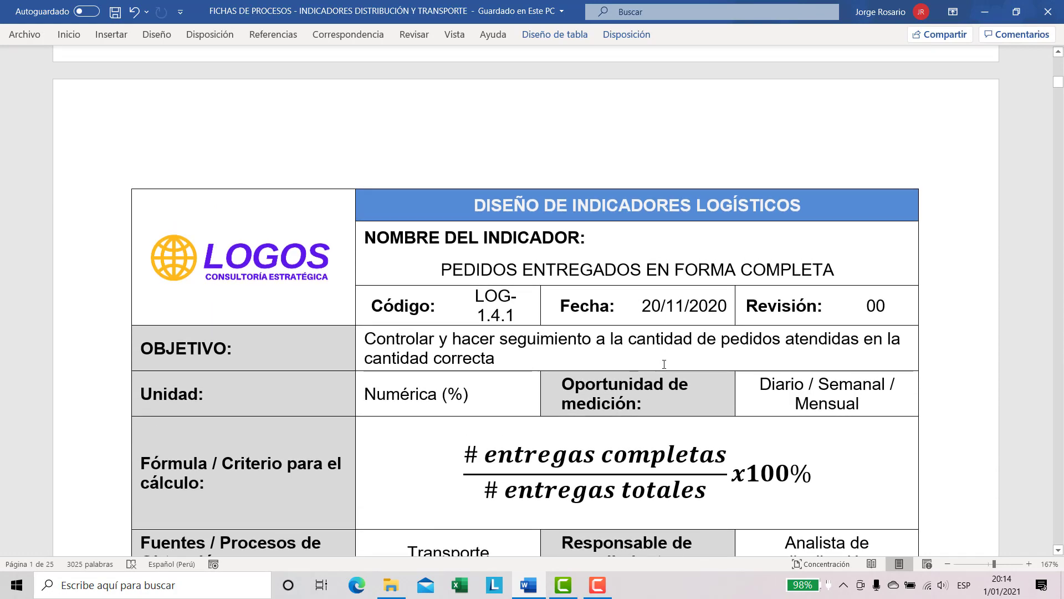
scroll(660, 354, "down", 20)
scroll(664, 364, "down", 20)
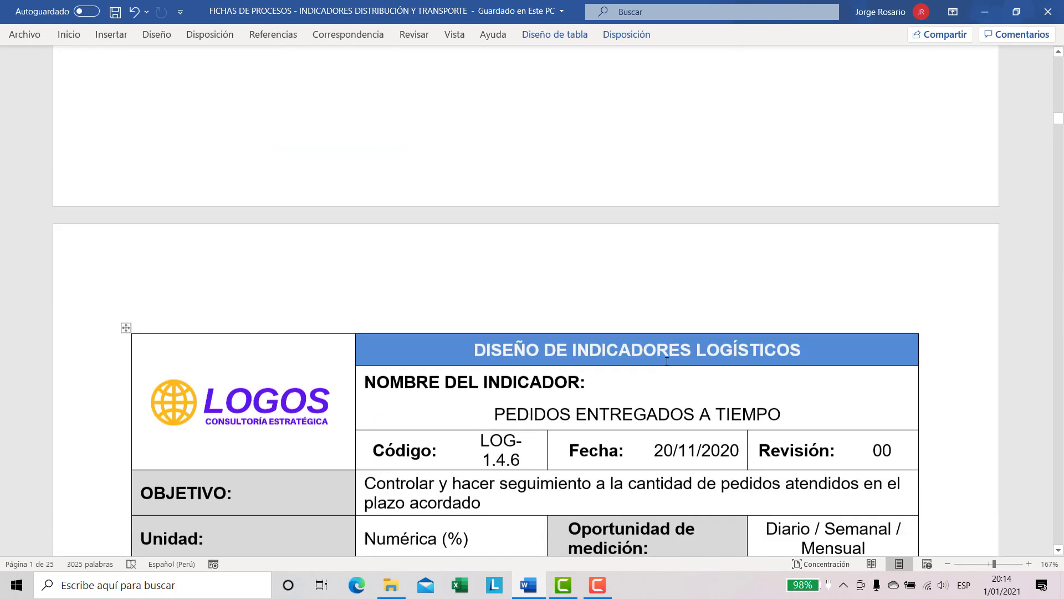
Step: Go to the LOG-1.4.8 indicator sheet and highlight its full name, "OTIF (ON TIME IN FULL)"
scroll(668, 352, "down", 20)
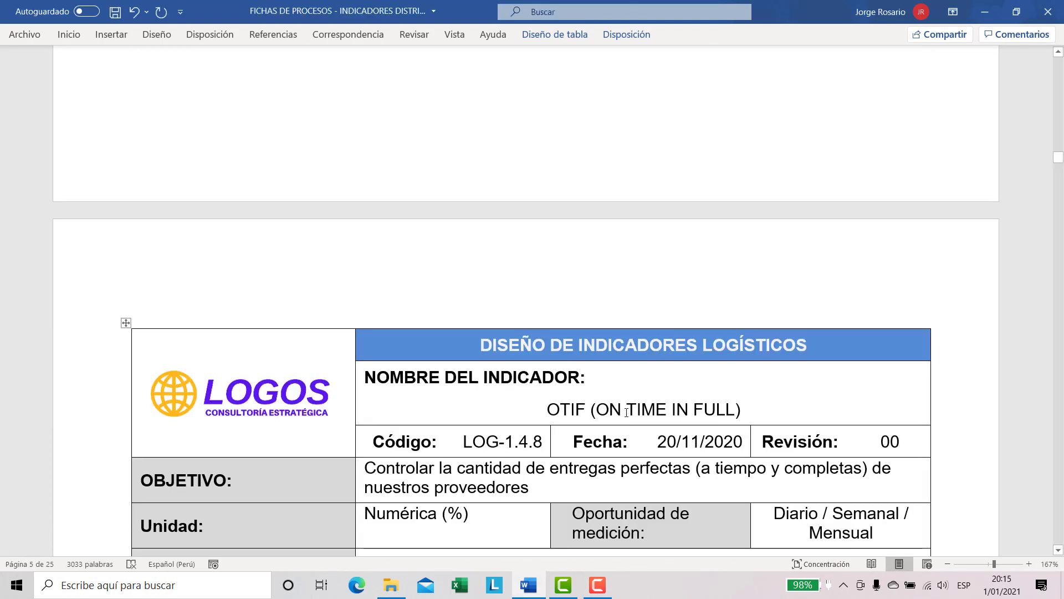
scroll(626, 412, "down", 1)
scroll(620, 356, "down", 4)
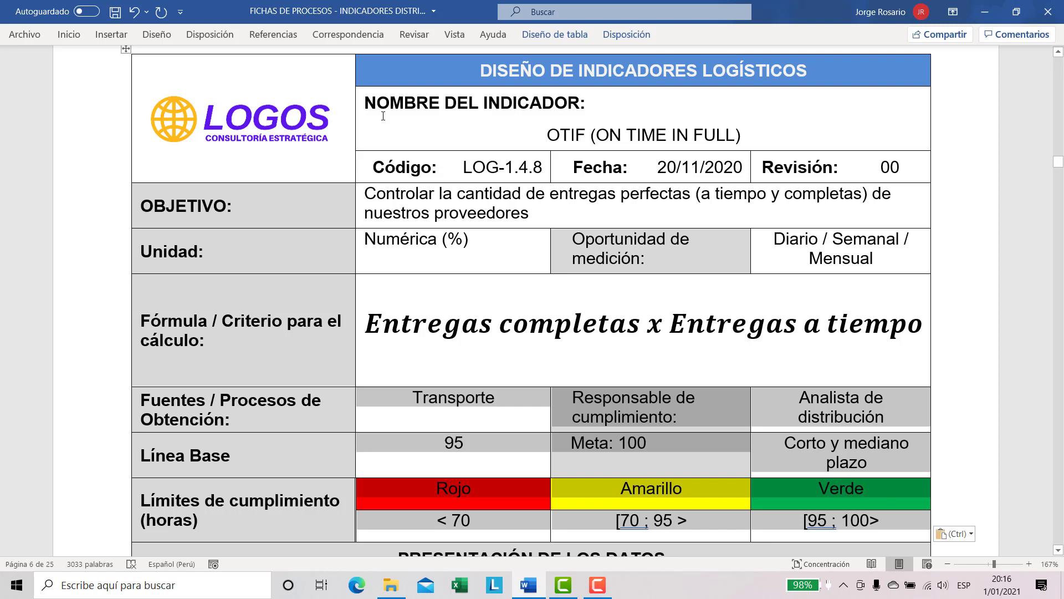
left_click(530, 129)
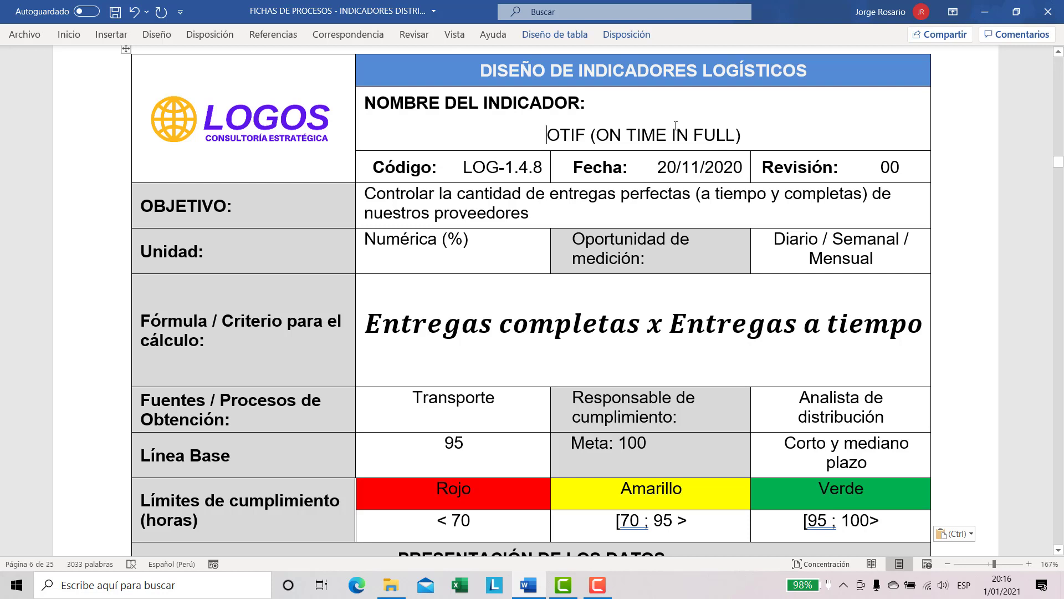
key("shift+Right")
key("shift+Right")
key("shift+Right")
key("shift+Right")
key("shift+Right")
key("shift+Right")
key("shift+Right")
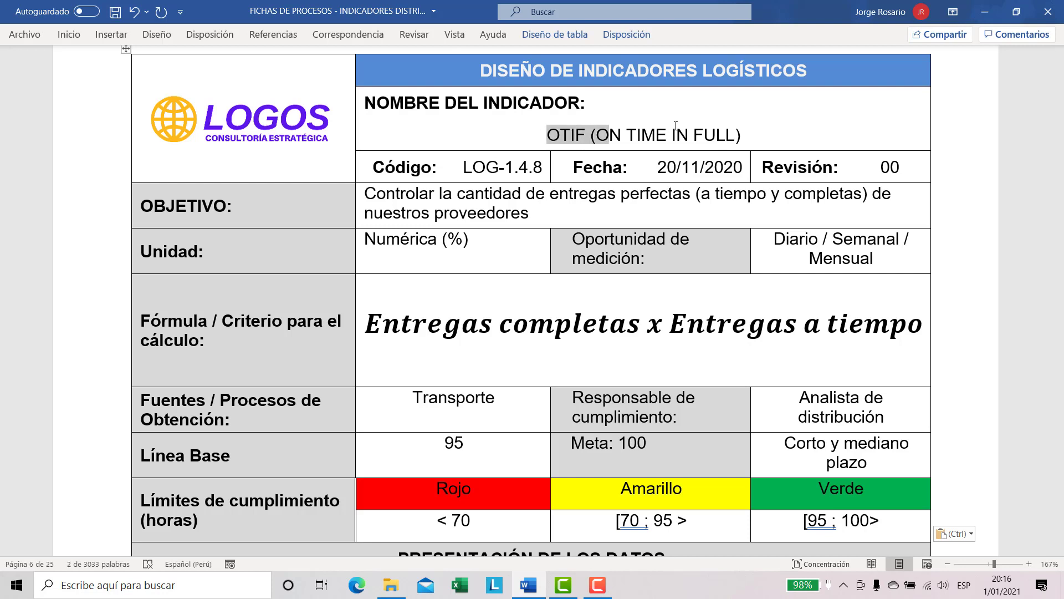
key("shift+Right")
key("shift+Right")
key("shift+Right")
key("shift+Right")
key("shift+Right")
key("shift+Right")
key("shift+Right")
key("shift+Right")
key("shift+Right")
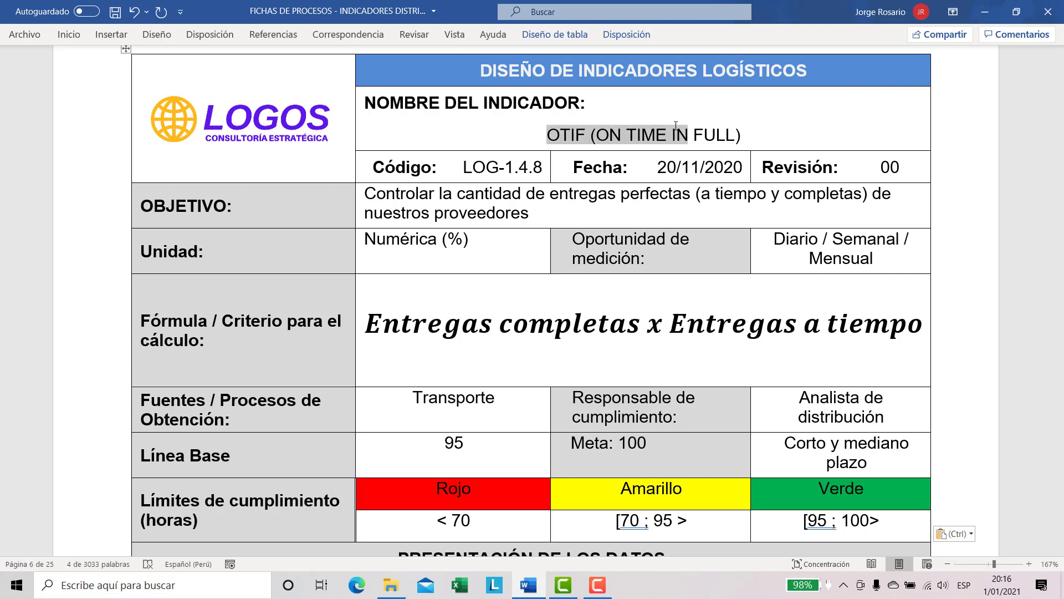
key("shift+Right")
key("shift+Right")
key("shift+Right")
key("shift+Right")
key("shift+Right")
key("shift+Right")
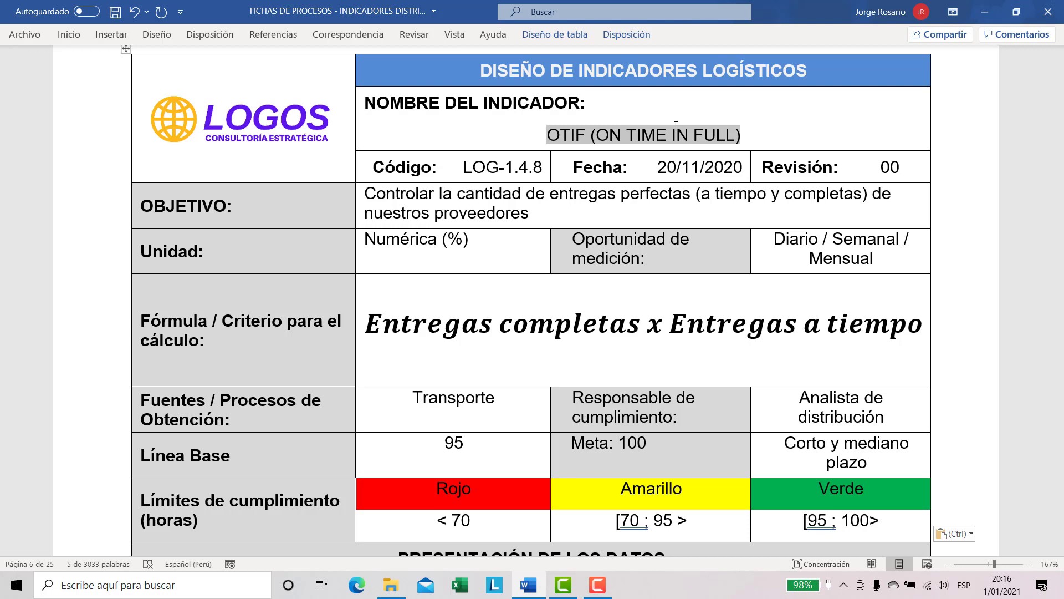
Step: Highlight only the acronym OTIF in the indicator name
left_click(577, 140)
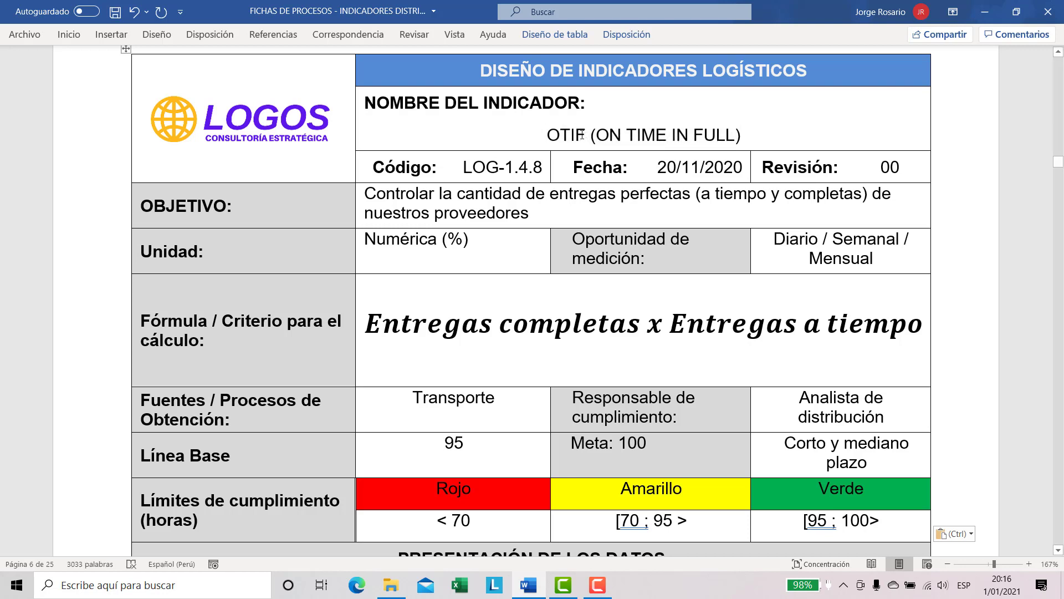
double_click(581, 135)
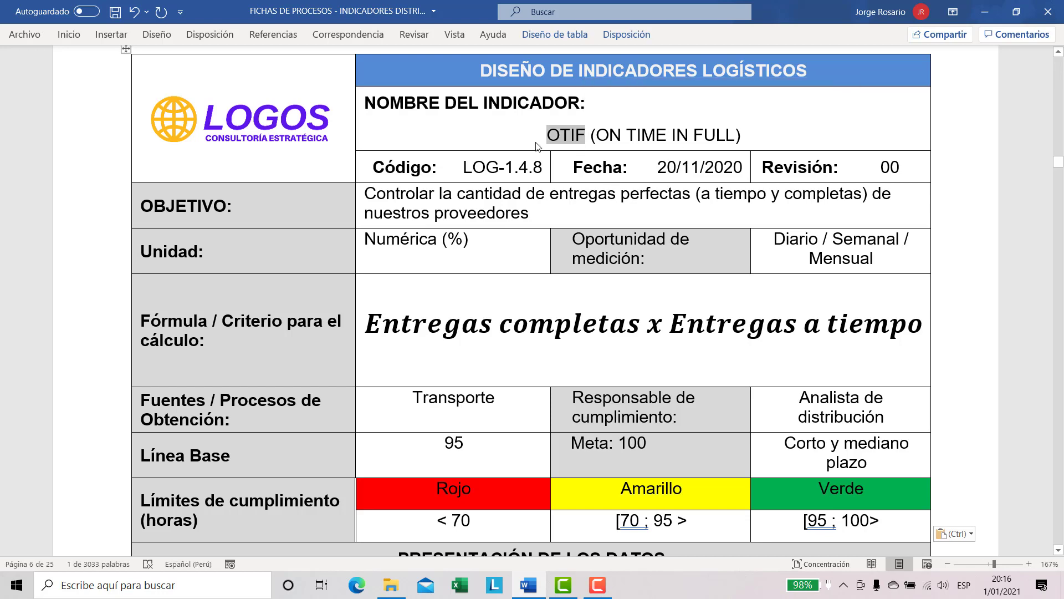
scroll(585, 203, "up", 2)
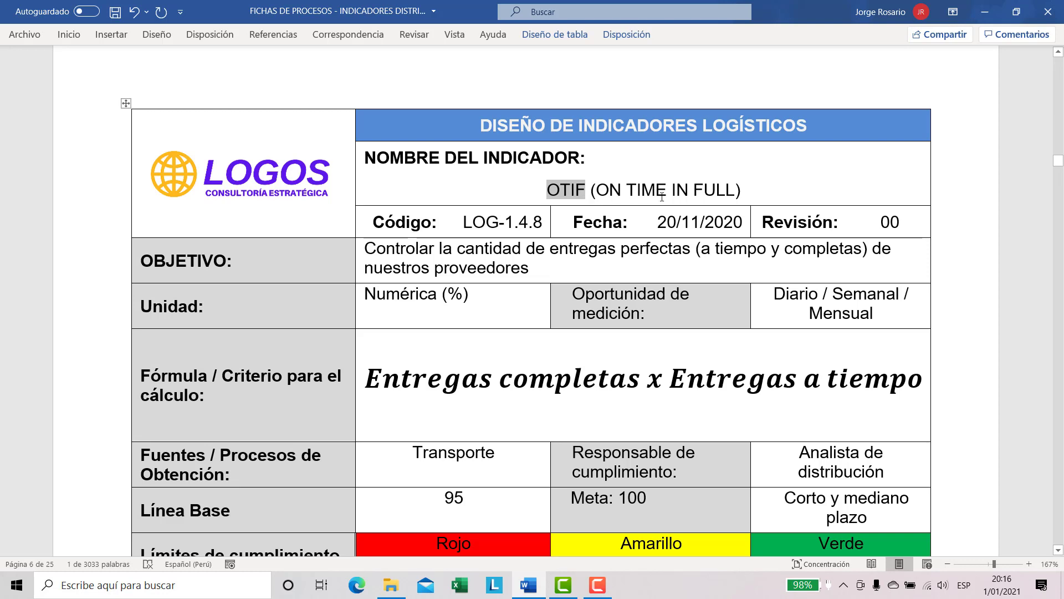
Step: Highlight the phrase "(a tiempo y completas)" in the OTIF sheet's objective
left_click(393, 254)
key("Right")
key("Right")
key("Right")
key("Right")
key("Right")
key("Right")
key("Right")
key("Right")
key("Right")
key("Right")
key("Right")
key("Right")
key("Right")
key("Right")
key("Right")
key("Right")
key("Right")
key("Right")
key("Right")
key("Right")
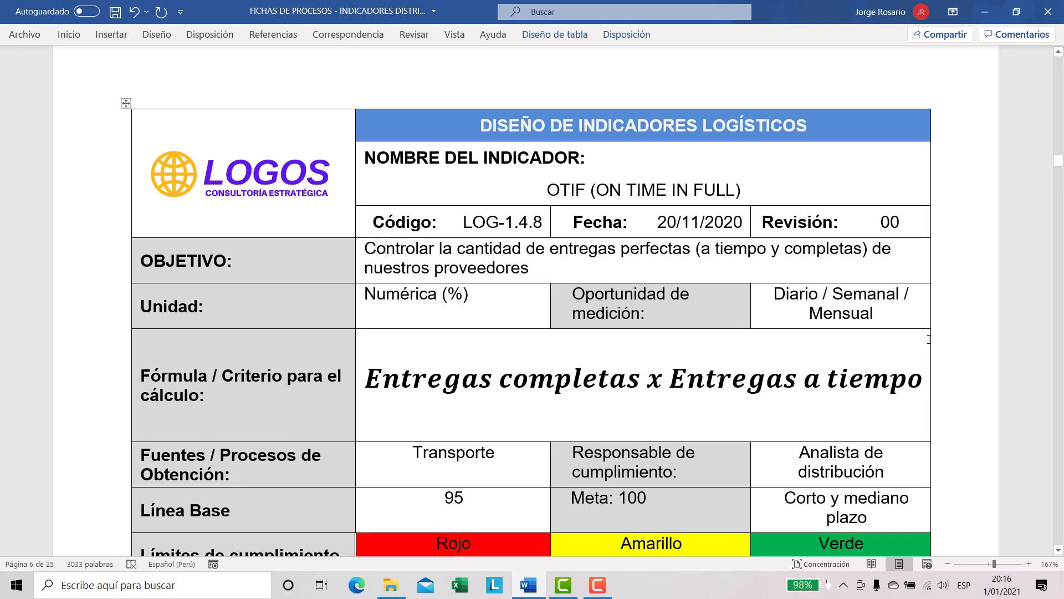
key("Right")
key("Right")
key("Right")
key("Right")
key("Right")
key("Right")
key("Right")
key("Right")
key("Right")
key("Right")
key("Right")
key("Right")
key("Right")
key("Right")
key("Right")
key("Right")
key("Right")
key("Right")
key("Right")
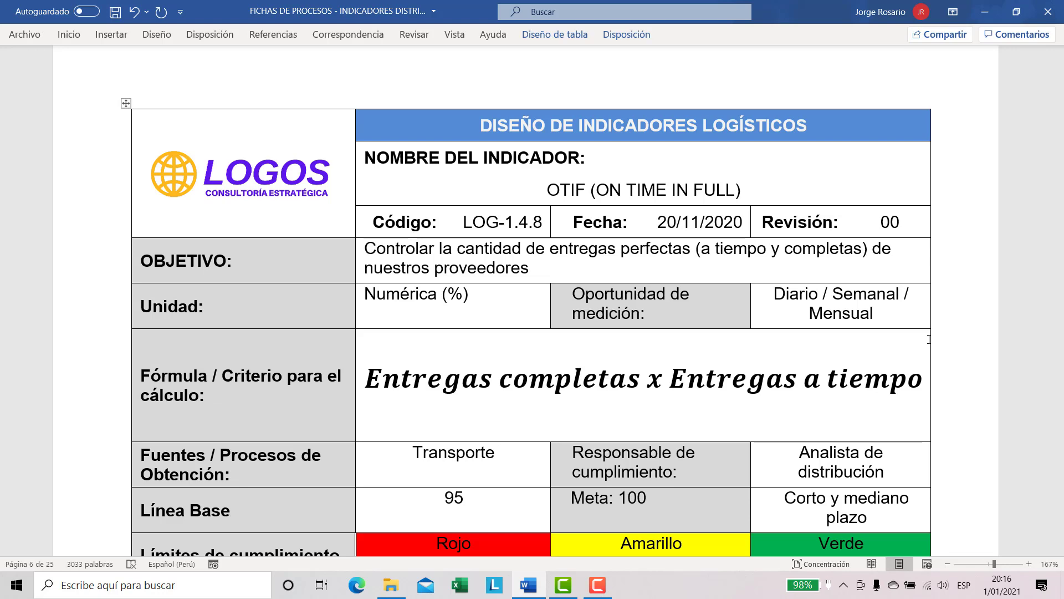
key("shift+Right")
key("shift+Right")
key("shift+Right")
key("shift+Right")
key("shift+Right")
key("shift+Right")
key("shift+Right")
key("shift+Right")
key("shift+Right")
key("shift+Right")
key("shift+Right")
key("shift+Right")
key("shift+Right")
key("shift+Right")
key("shift+Right")
key("shift+Right")
key("shift+Right")
key("shift+Right")
key("shift+Right")
key("shift+Right")
key("shift+Right")
key("shift+Right")
key("shift+Right")
key("shift+Right")
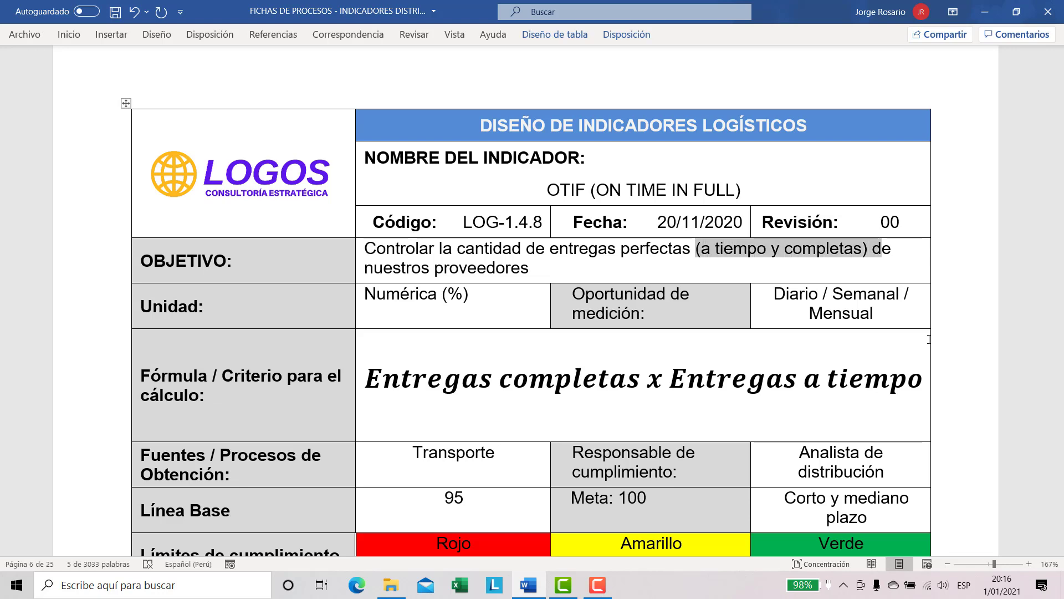
Step: Highlight the OTIF formula "Entregas completas x Entregas a tiempo" and examine the baseline, target and compliance limits beneath it
scroll(929, 340, "down", 4)
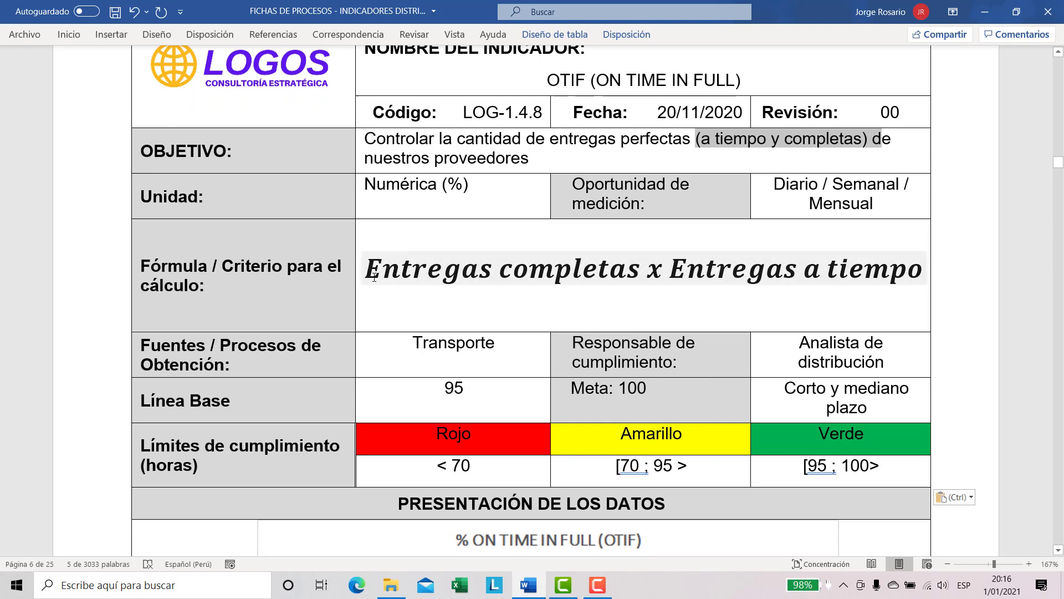
left_click_drag(370, 275, 924, 266)
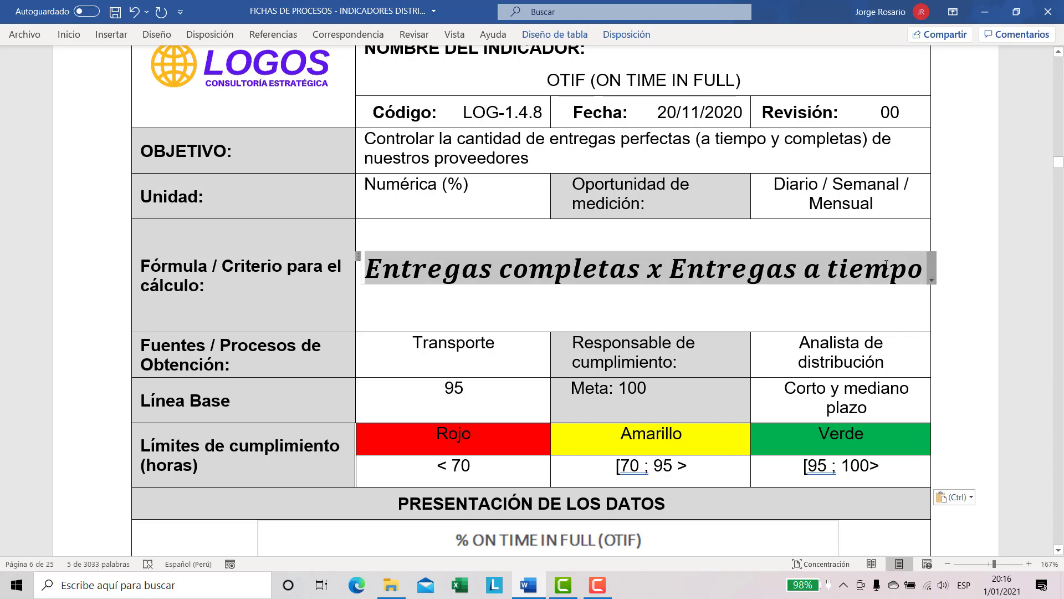
scroll(661, 321, "down", 2)
scroll(661, 322, "down", 3)
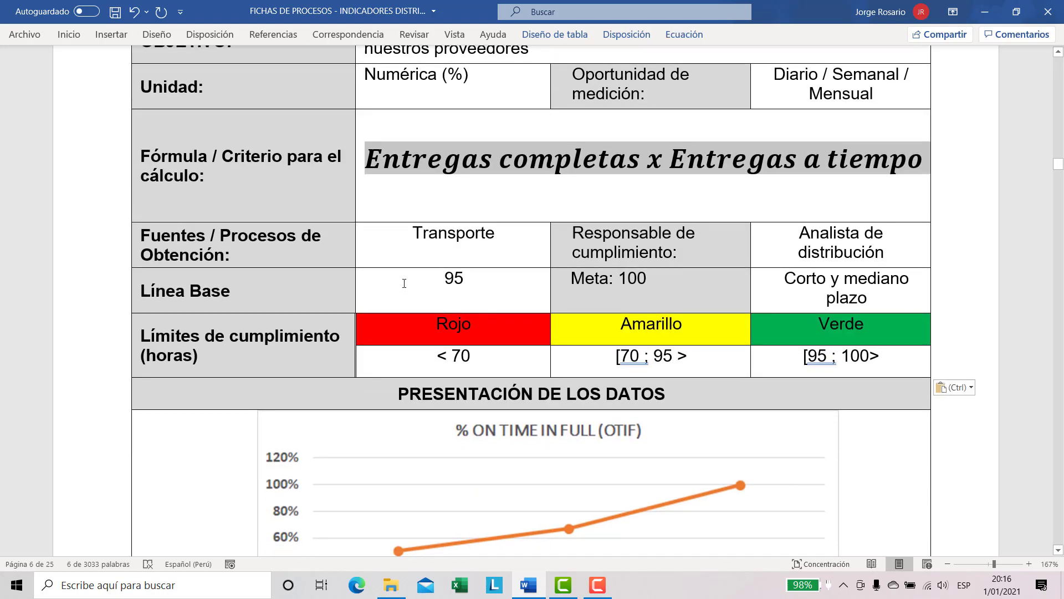
Step: Highlight "Transporte" as the data source in the OTIF sheet's Fuentes / Procesos de Obtención row
left_click(390, 234)
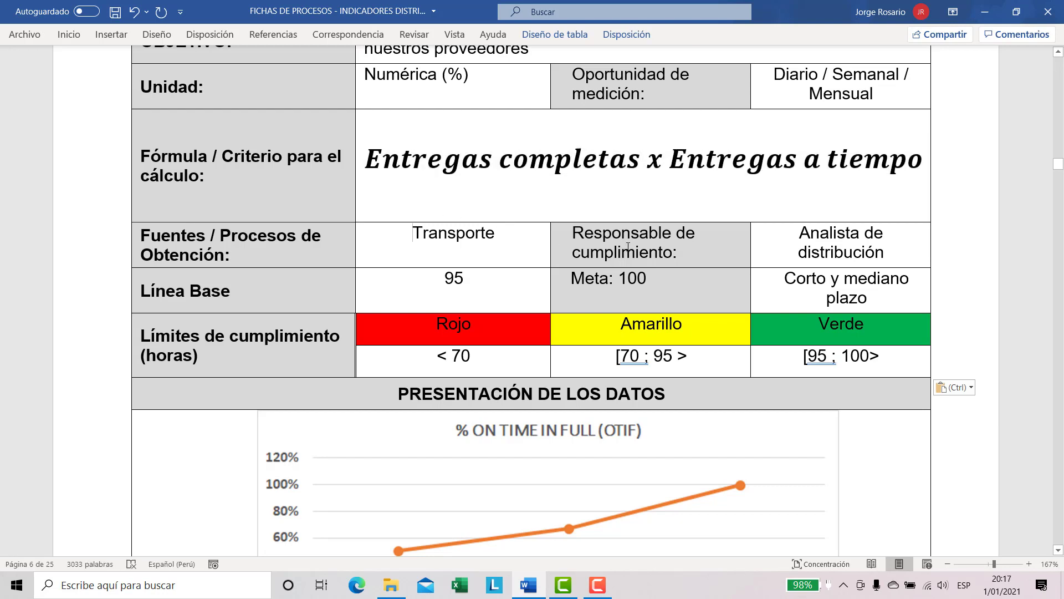
key("shift+Right")
key("shift+Right")
key("shift+Right")
key("shift+Right")
key("shift+Right")
key("shift+Right")
key("shift+Right")
key("shift+Right")
key("shift+Right")
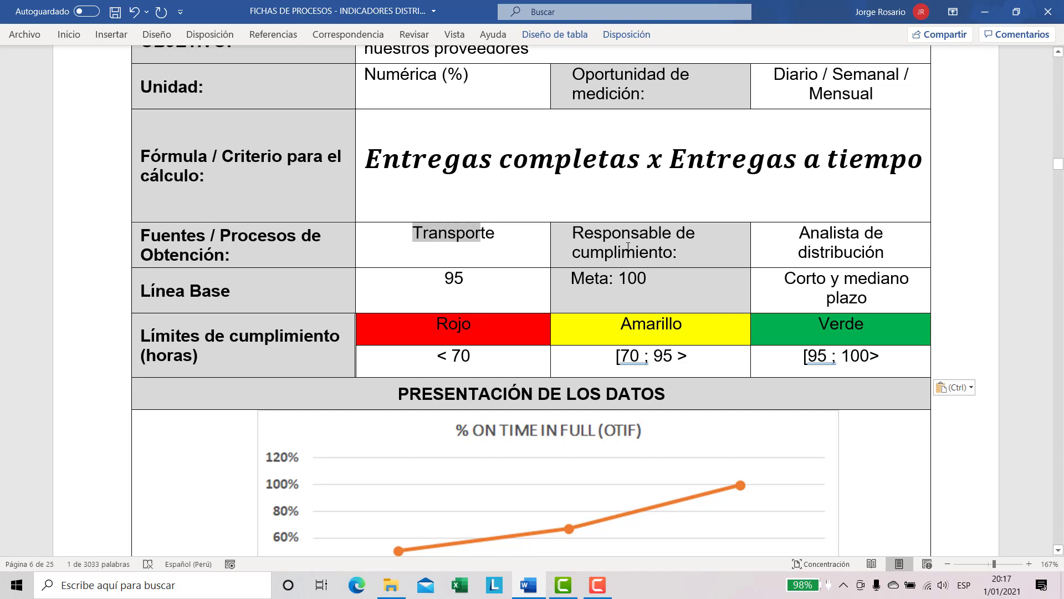
key("shift+Right")
scroll(438, 178, "up", 2)
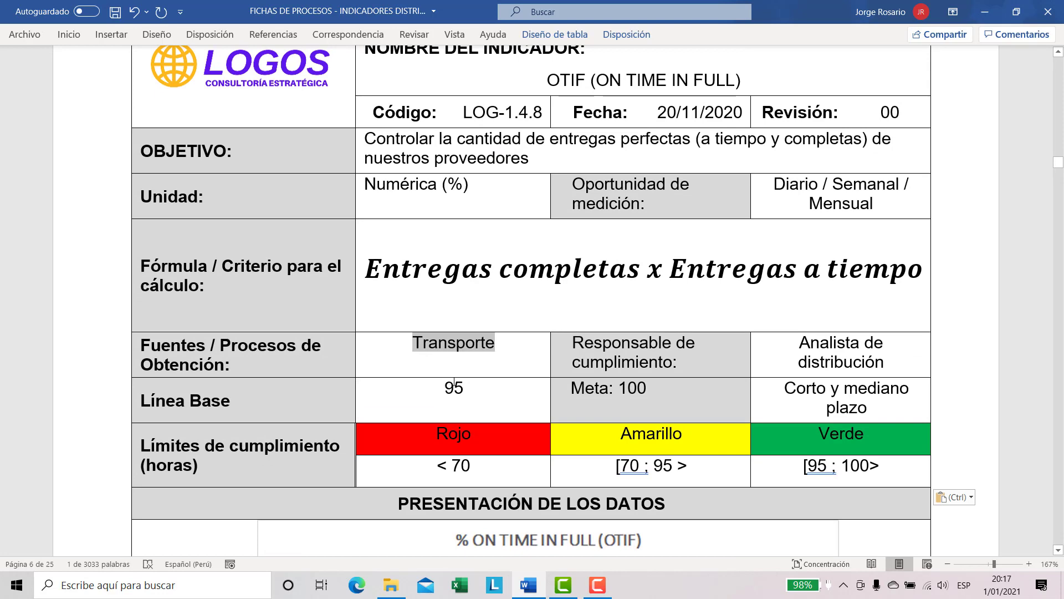
Step: Examine the OTIF trend chart, followed by the TRANSPORTE process sheet LOG-1.5 with its objective, inputs, activities and outputs
scroll(501, 374, "down", 5)
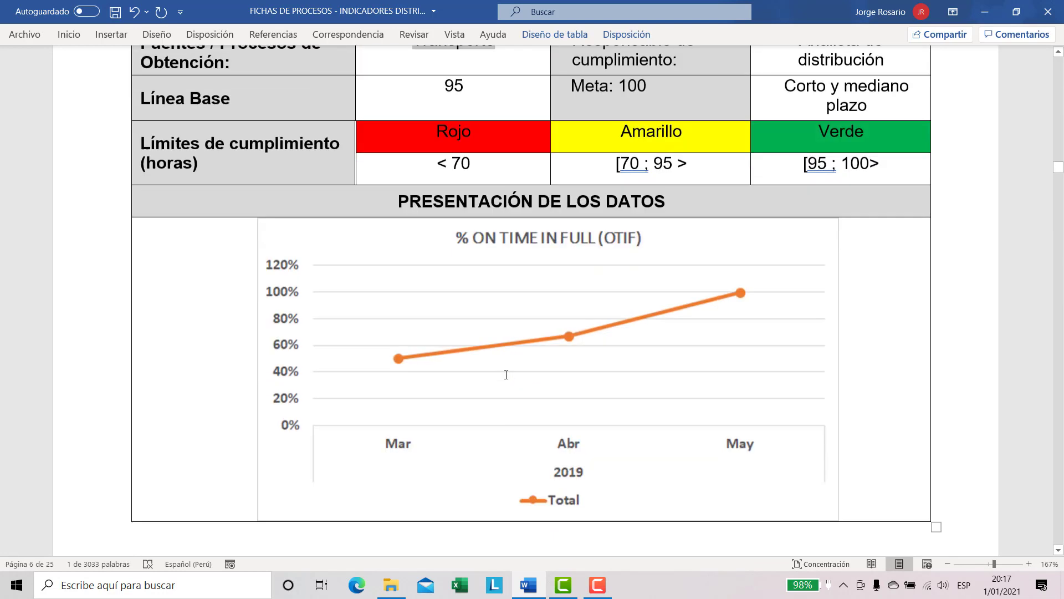
scroll(506, 375, "down", 10)
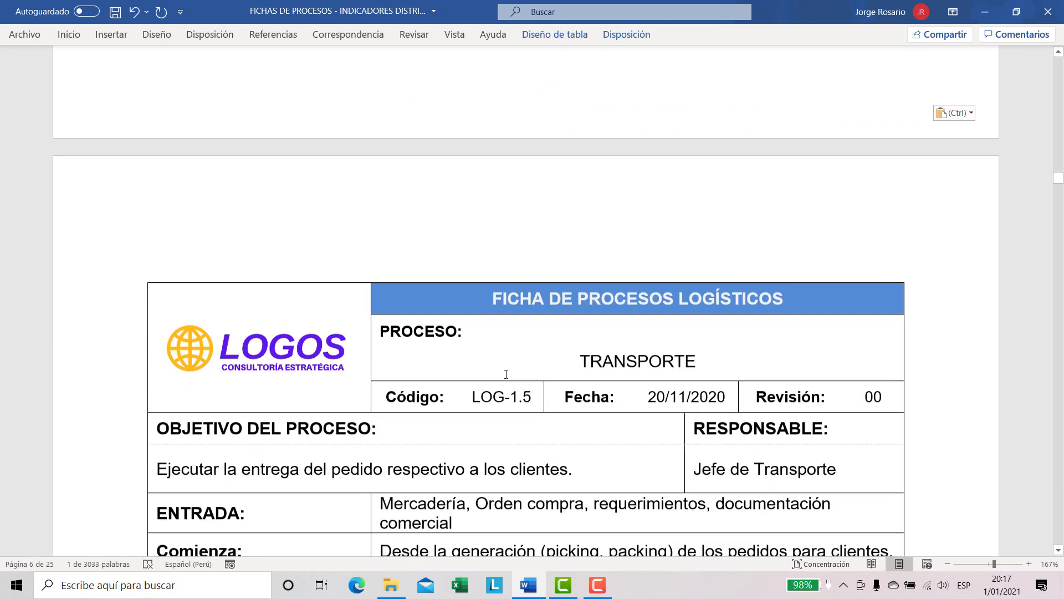
scroll(506, 375, "down", 4)
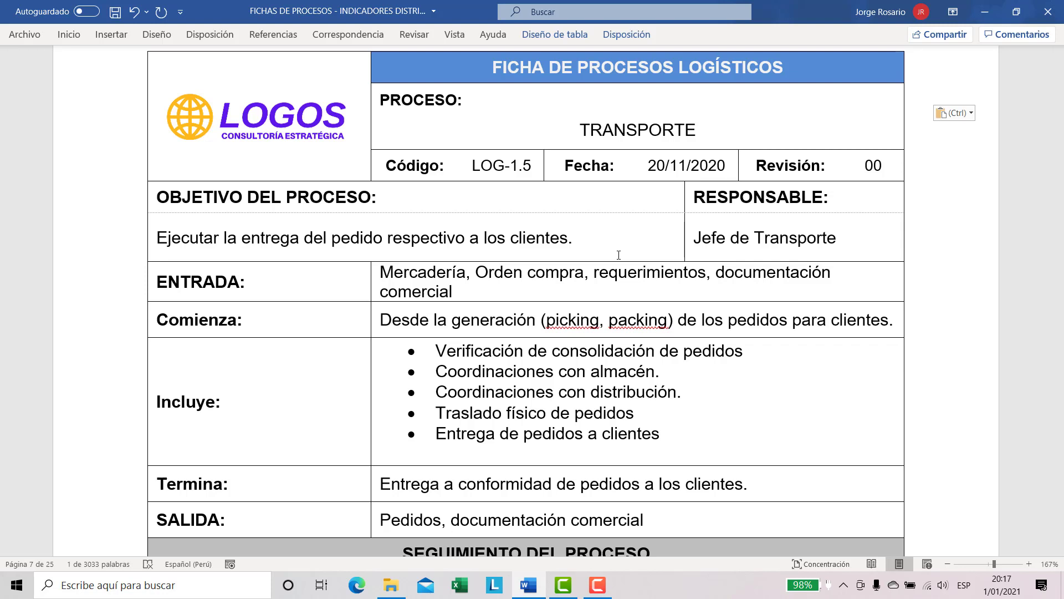
Step: Return through the delivery indicator sheets to the formula and limits of the complete-deliveries sheet
scroll(619, 255, "up", 20)
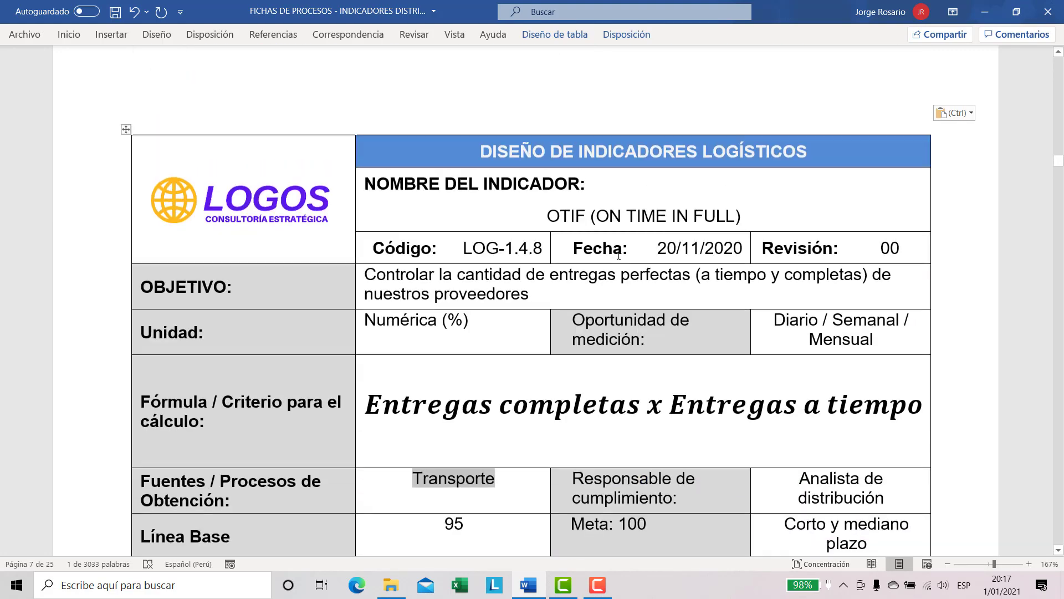
scroll(618, 254, "up", 20)
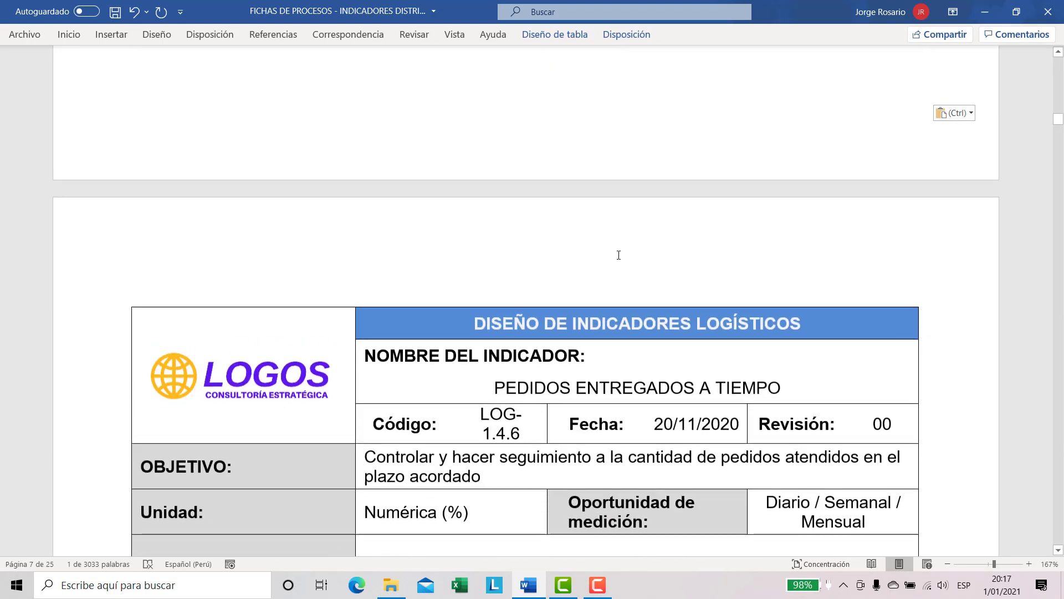
scroll(618, 255, "up", 20)
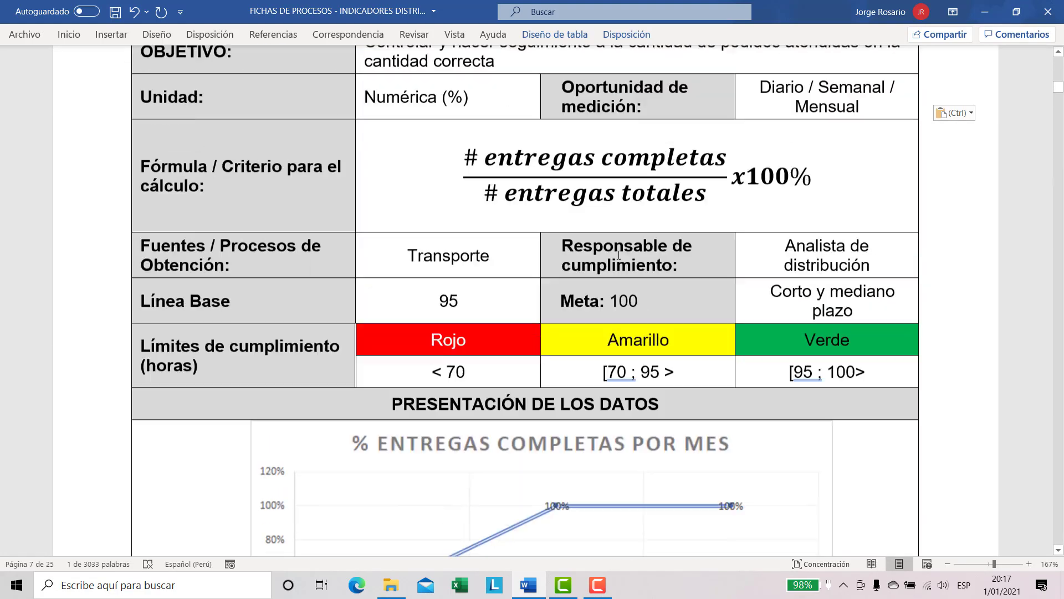
Step: Revisit the DISTRIBUCIÓN process sheet LOG-1.4 and highlight "Ejecutar la entrega del pedido respectivo a los clientes" as the objective in the TRANSPORTE sheet
scroll(618, 254, "up", 20)
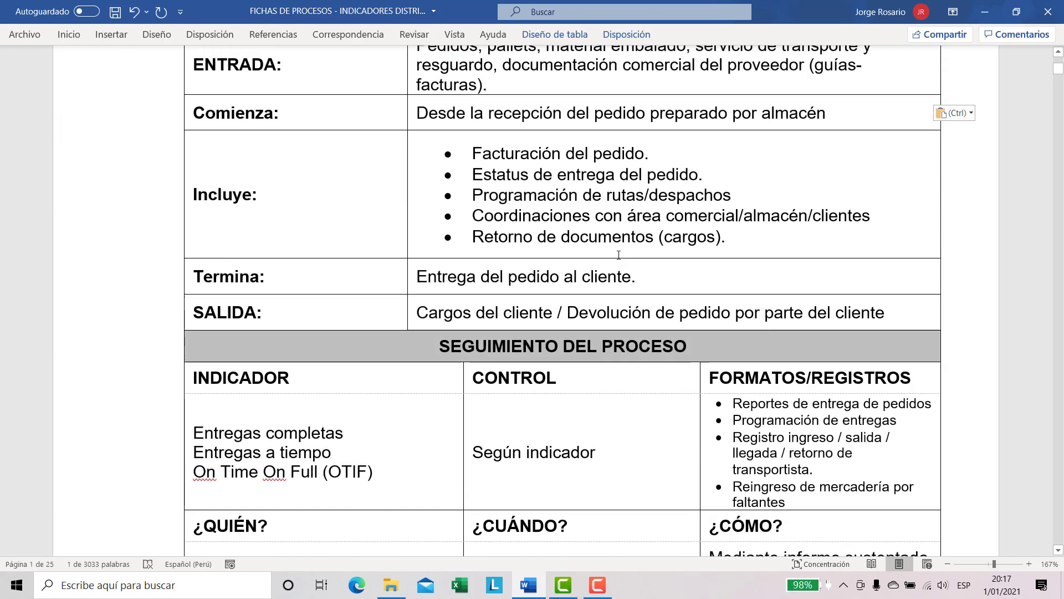
scroll(618, 255, "up", 1)
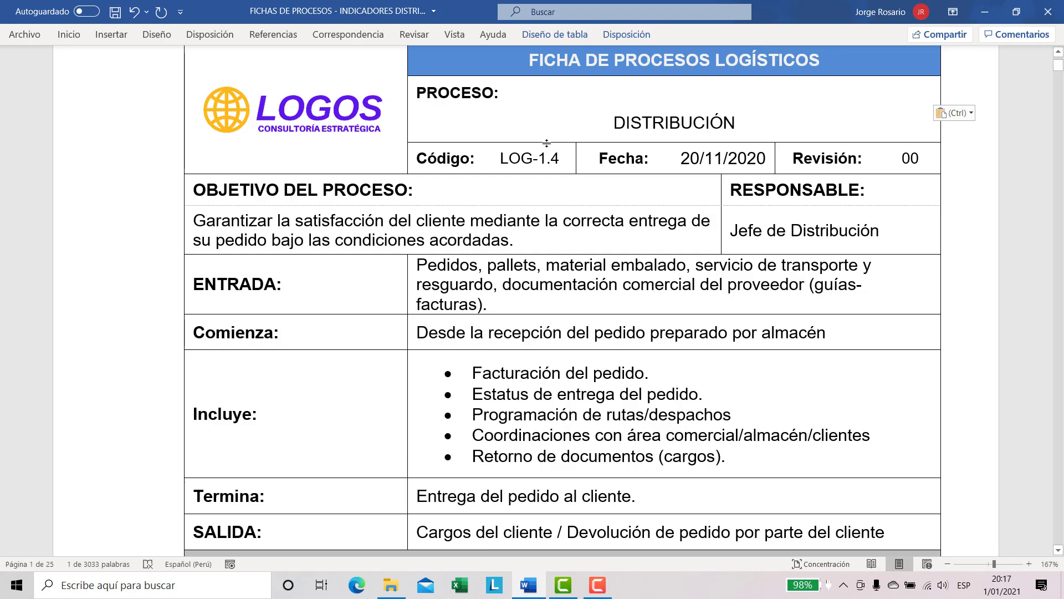
scroll(486, 313, "down", 10)
scroll(485, 313, "down", 20)
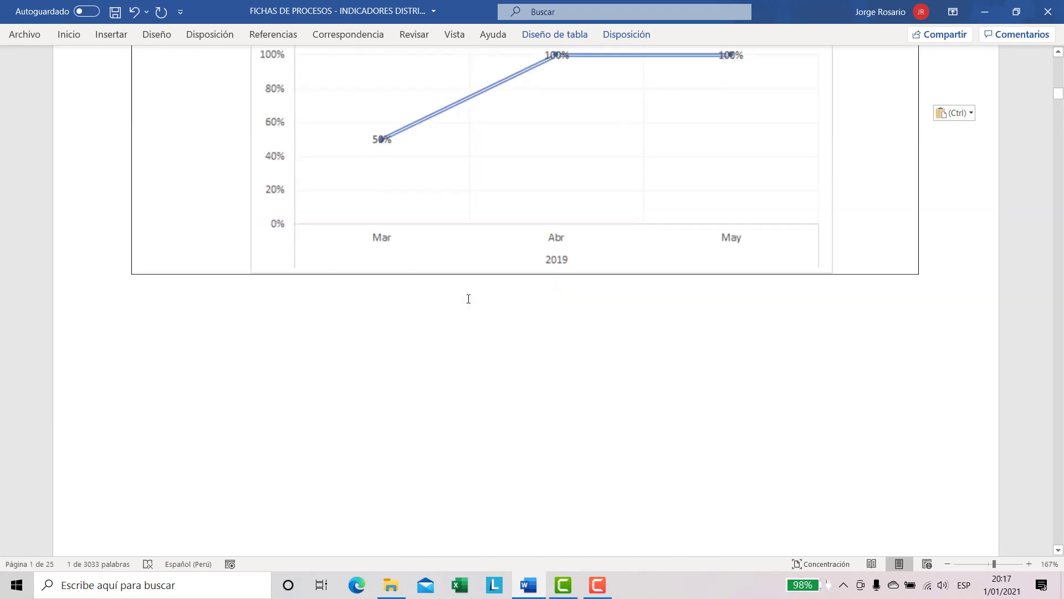
scroll(468, 299, "down", 20)
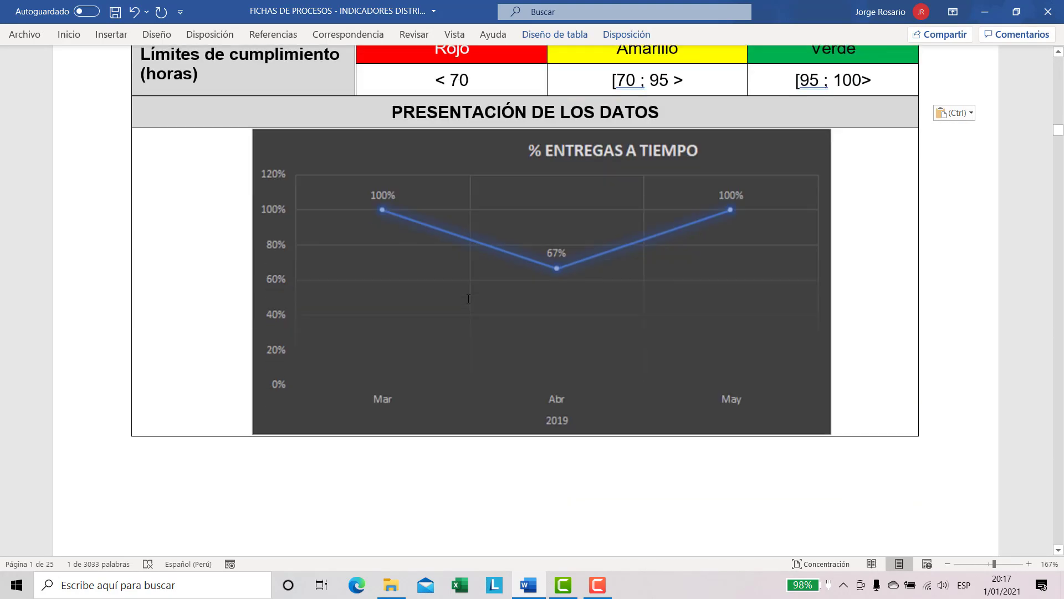
scroll(468, 299, "down", 20)
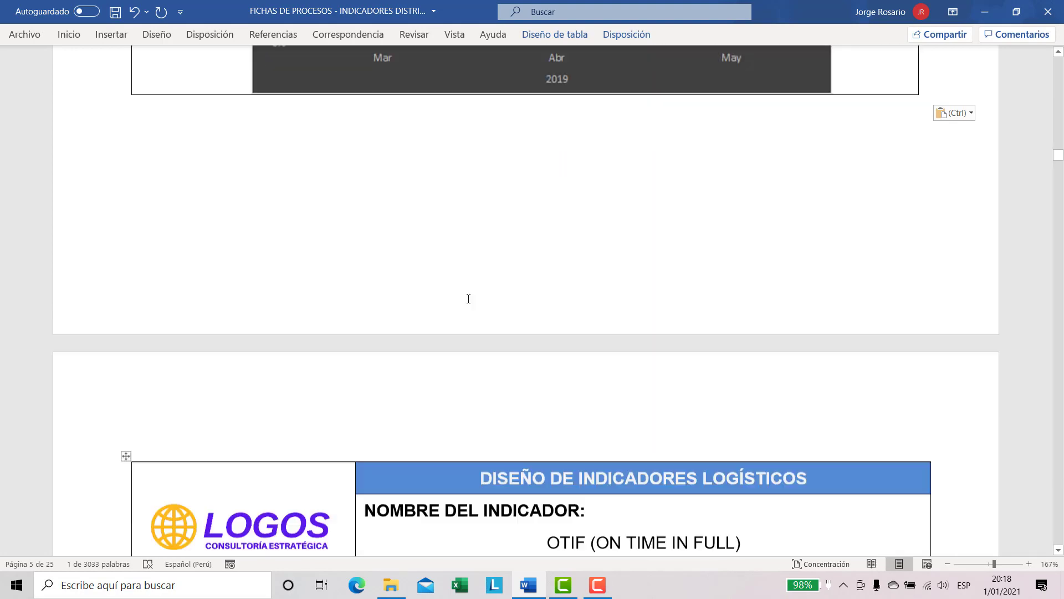
scroll(469, 299, "down", 15)
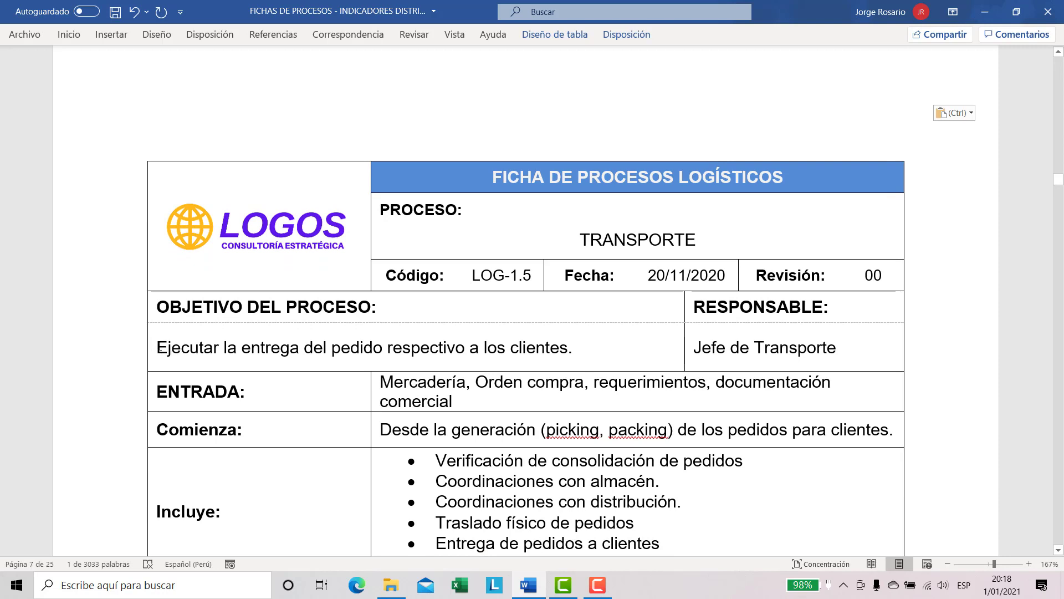
left_click_drag(158, 348, 563, 349)
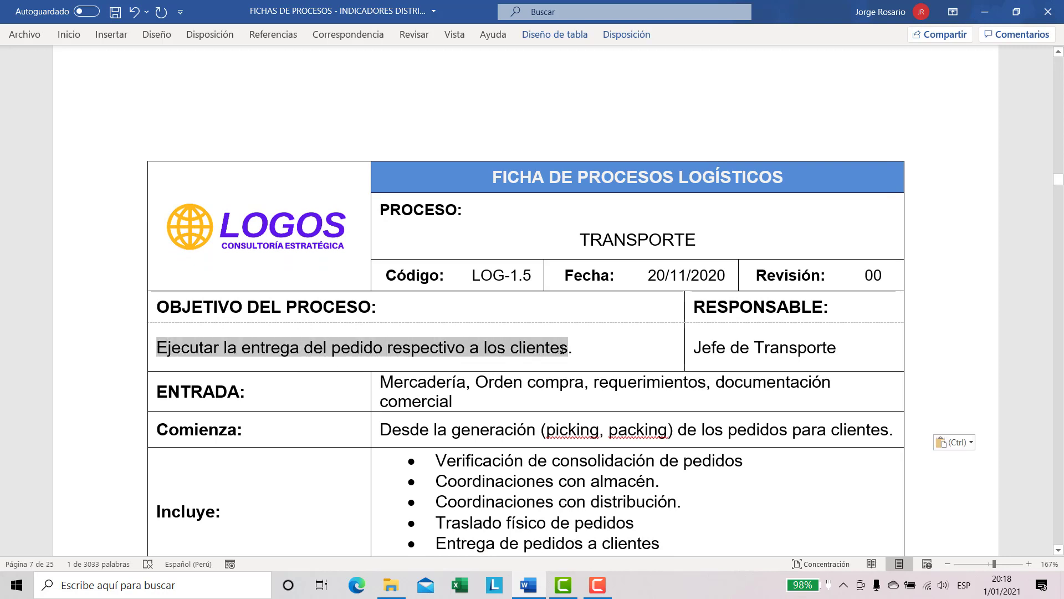
scroll(492, 393, "down", 3)
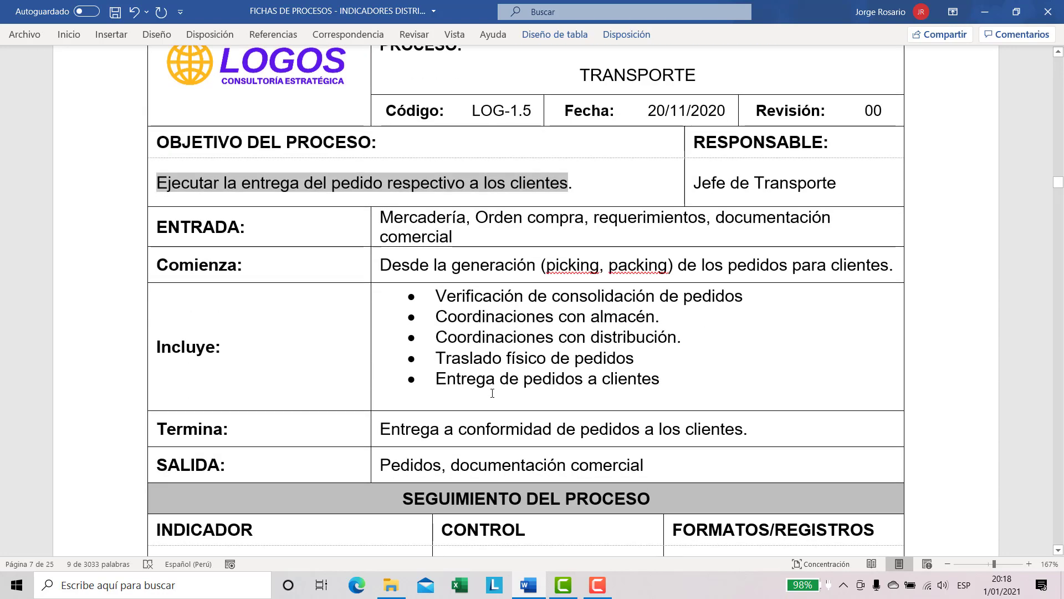
Step: Return to the DISTRIBUCIÓN process sheet and highlight "condiciones acordadas" in its process objective
scroll(492, 393, "up", 20)
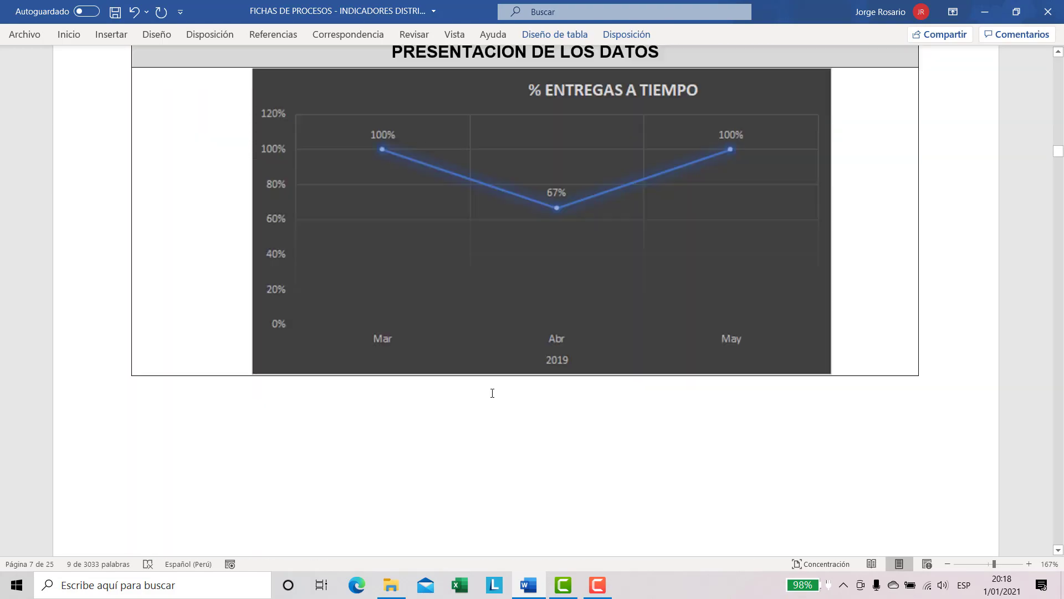
scroll(492, 393, "up", 20)
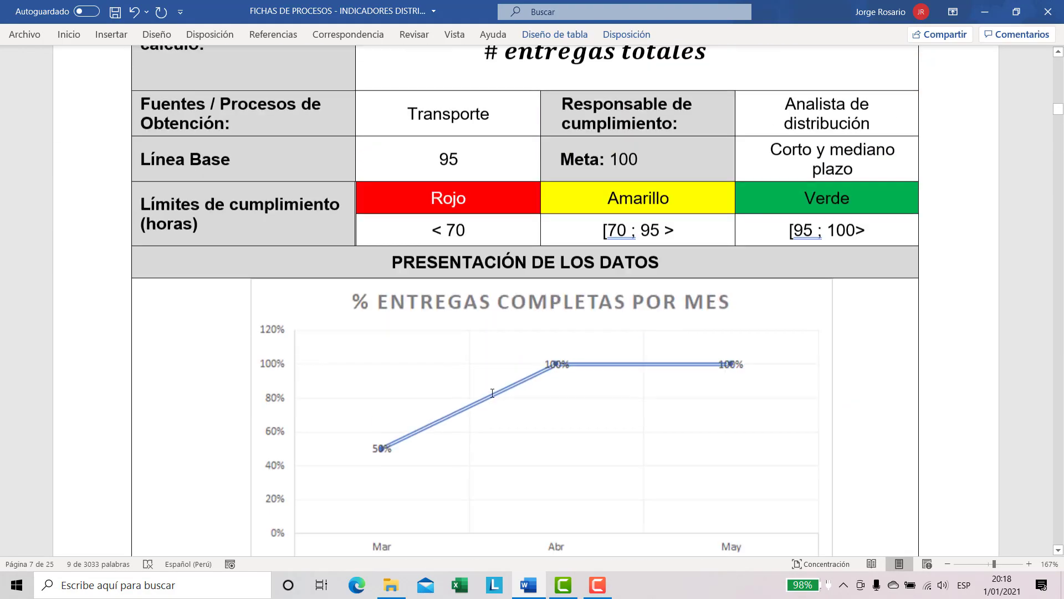
scroll(493, 393, "up", 20)
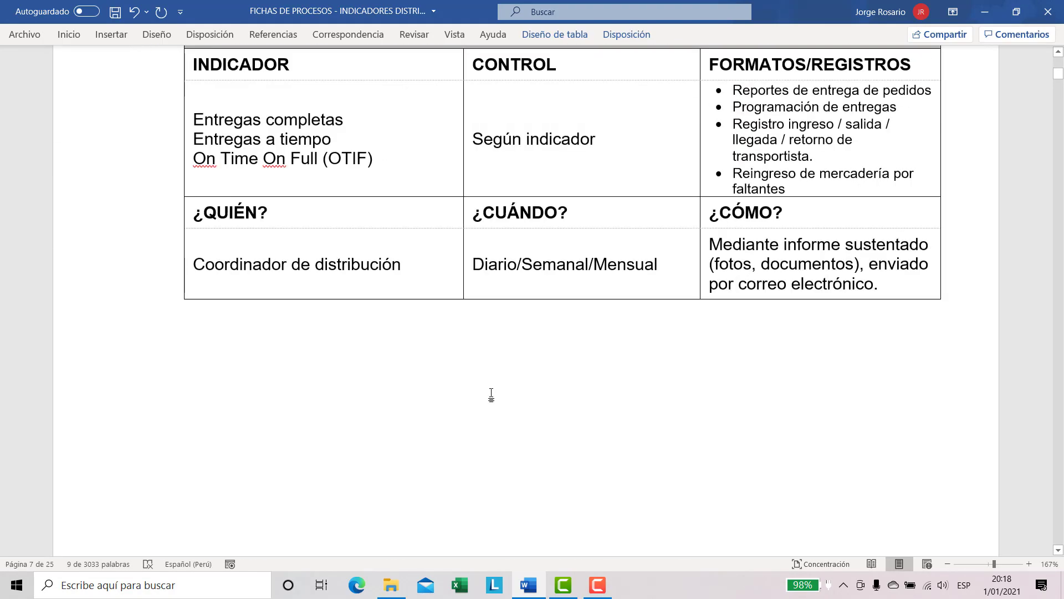
scroll(491, 393, "up", 10)
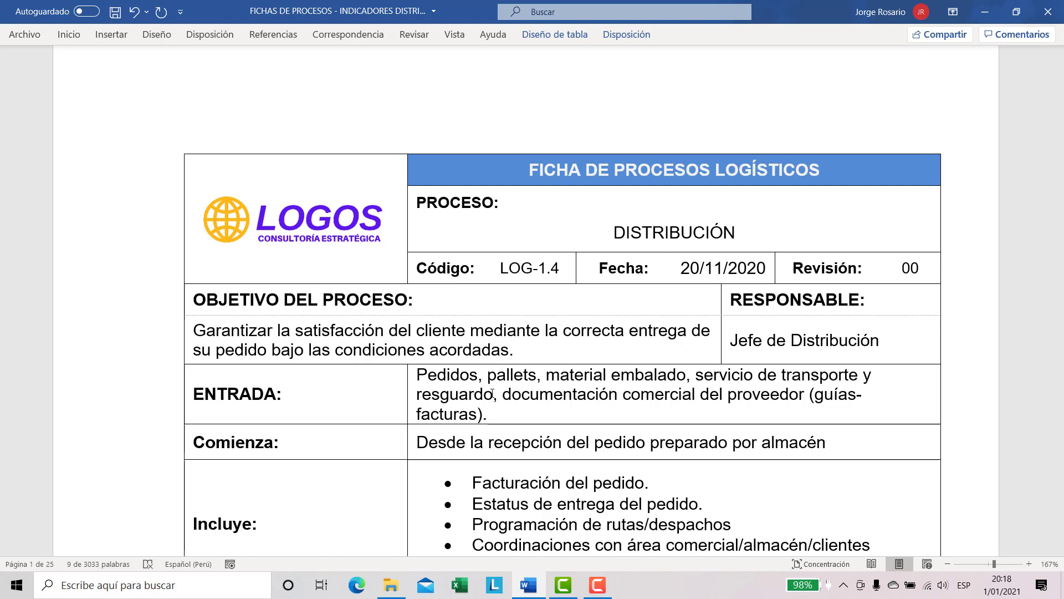
scroll(493, 394, "down", 3)
left_click_drag(510, 242, 344, 235)
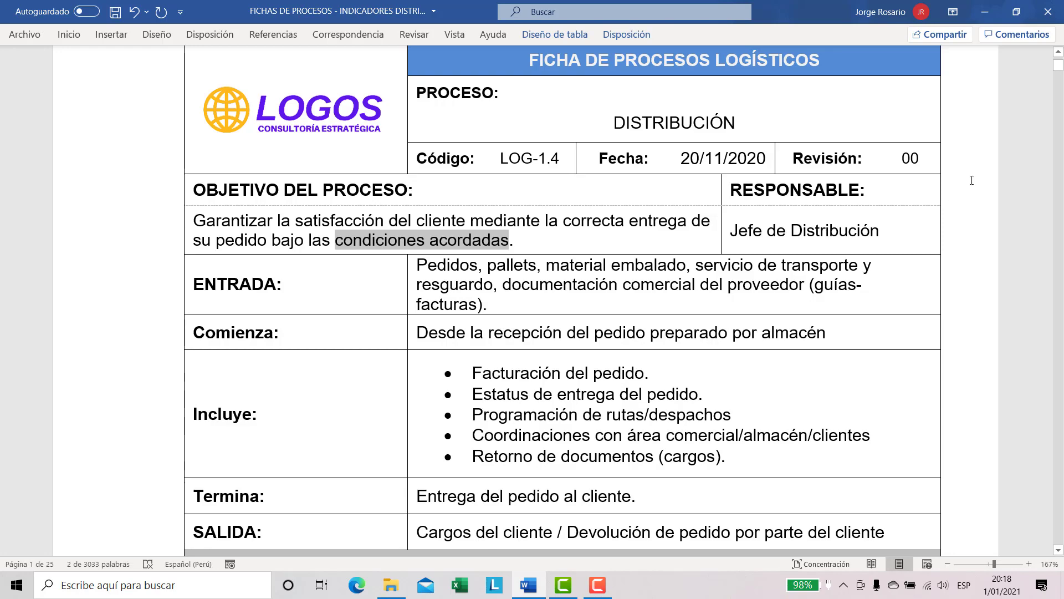
Step: Examine the TRANSPORTE process sheet LOG-1.5 from its objective, inputs and activities down to its indicators, control, records and responsible supervisor
left_click_drag(1059, 66, 1057, 181)
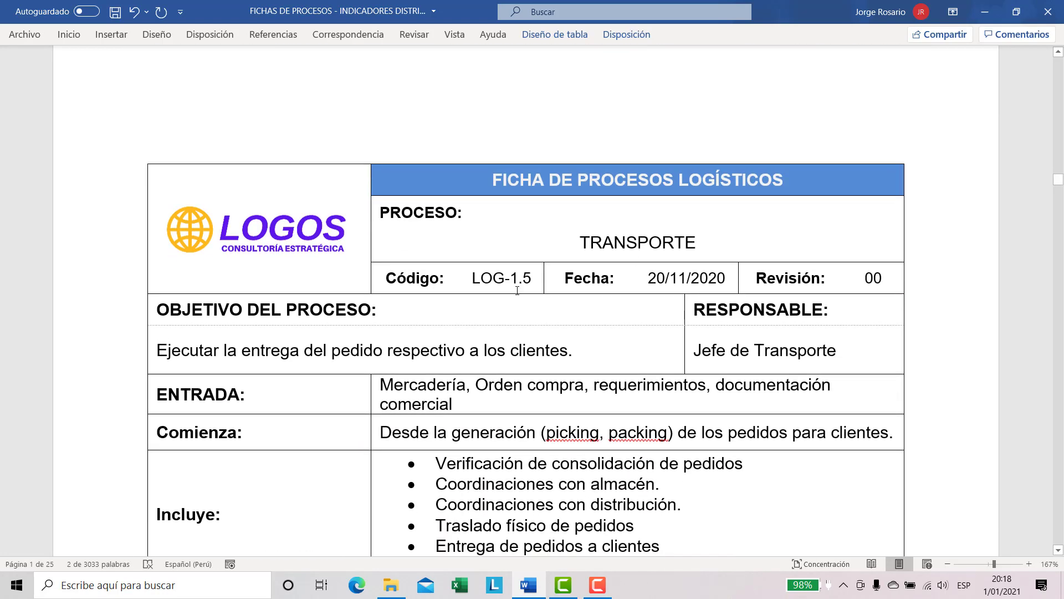
scroll(412, 334, "down", 1)
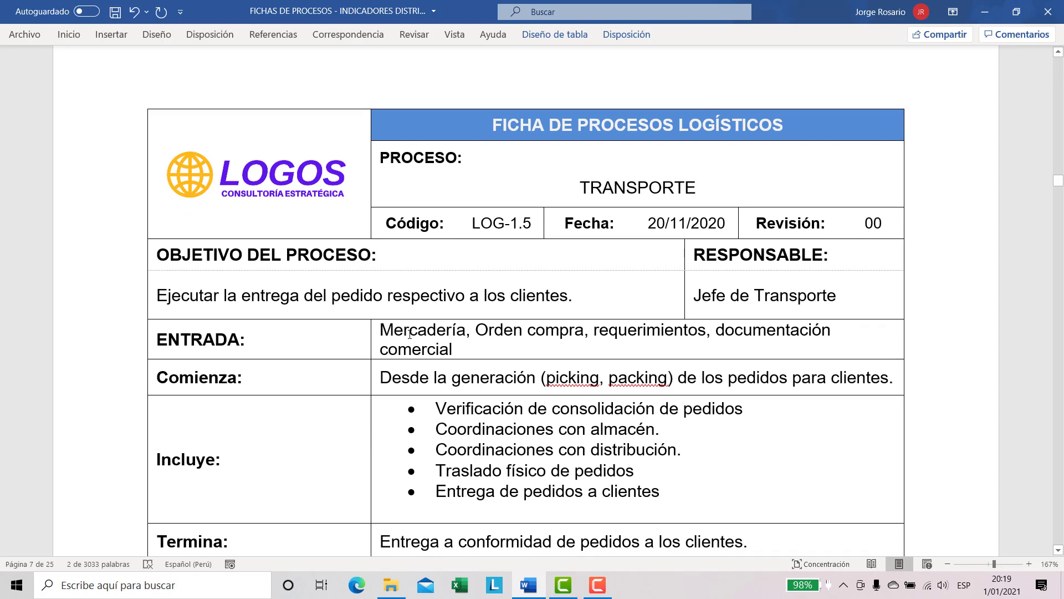
scroll(410, 334, "down", 3)
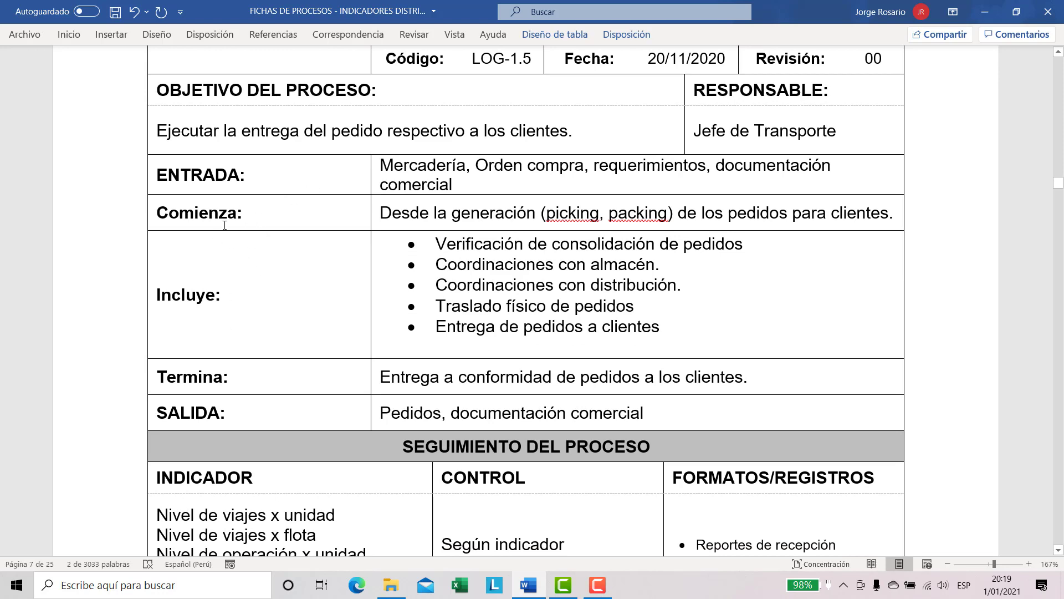
scroll(209, 390, "down", 4)
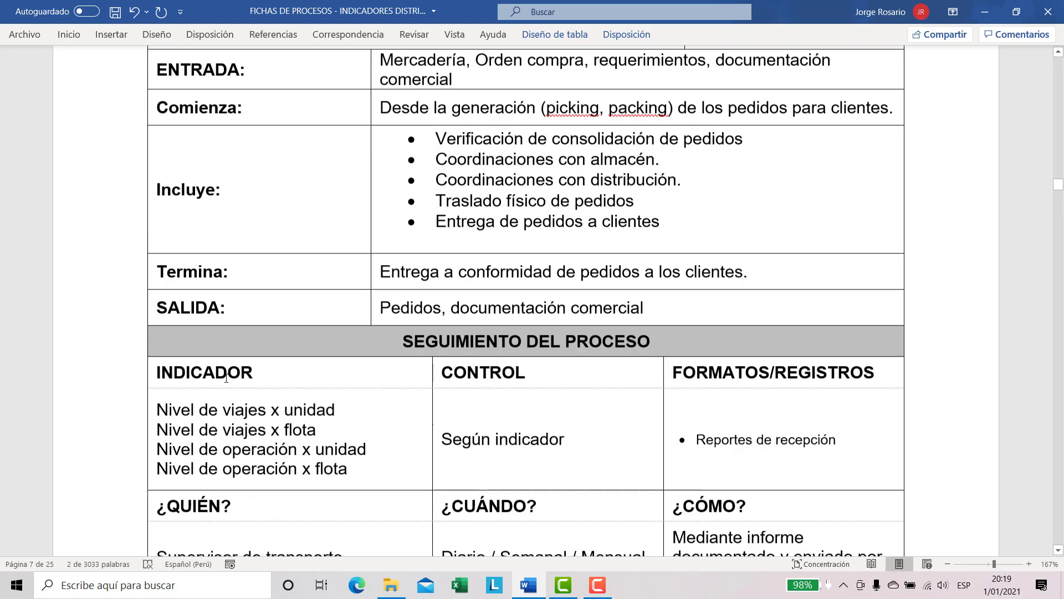
scroll(269, 321, "down", 15)
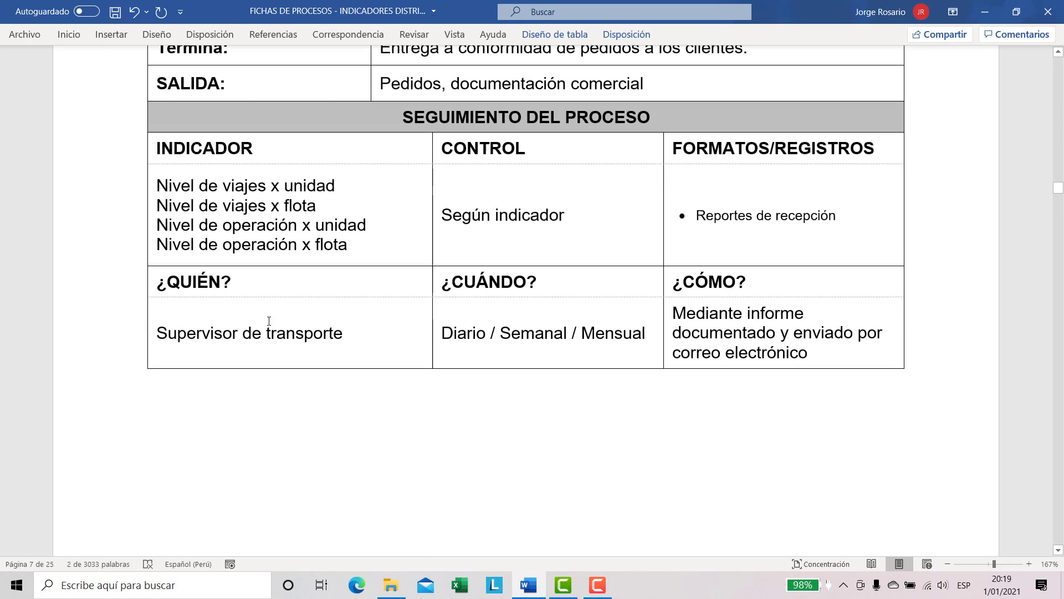